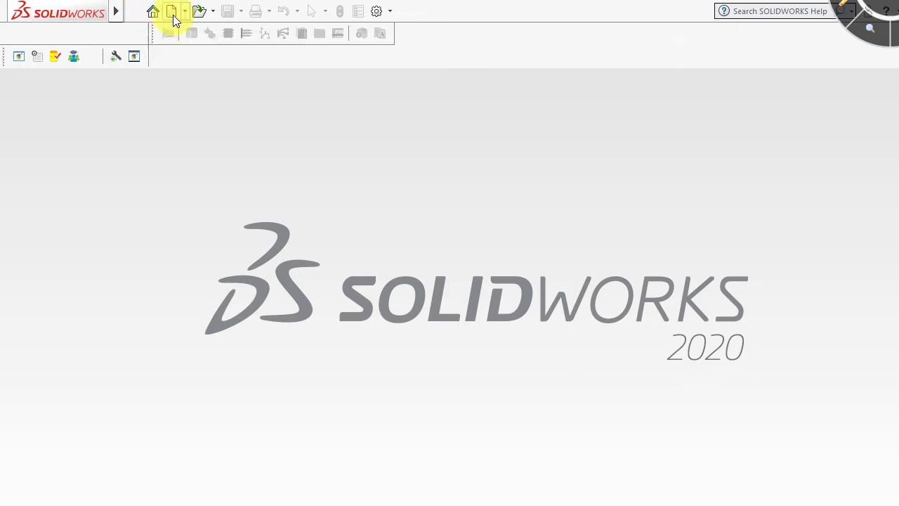
- Browse the Open choices and the task pane's Resources, Appearances, View Palette and File Explorer tabs
click(210, 16)
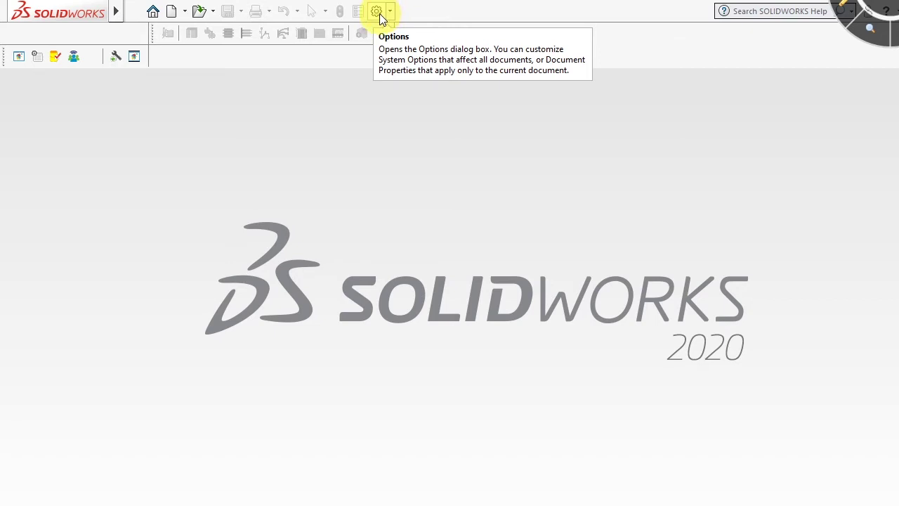
click(377, 12)
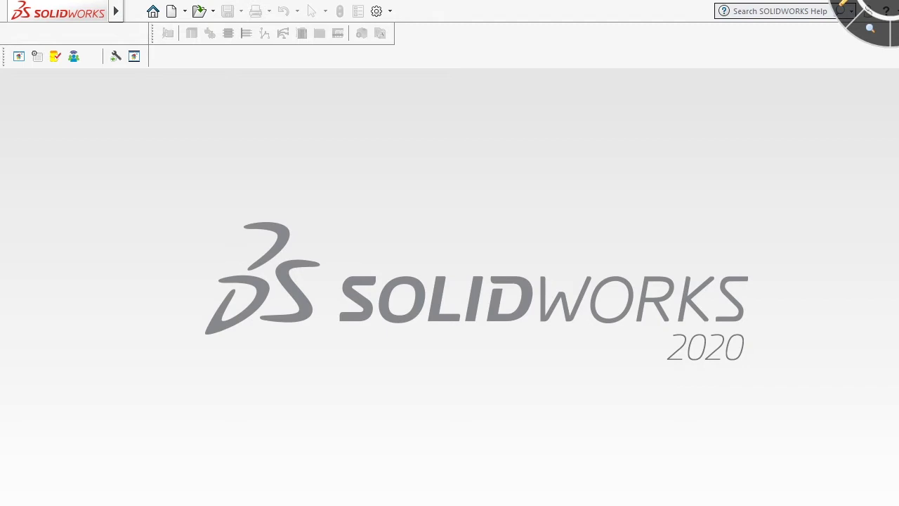
click(895, 127)
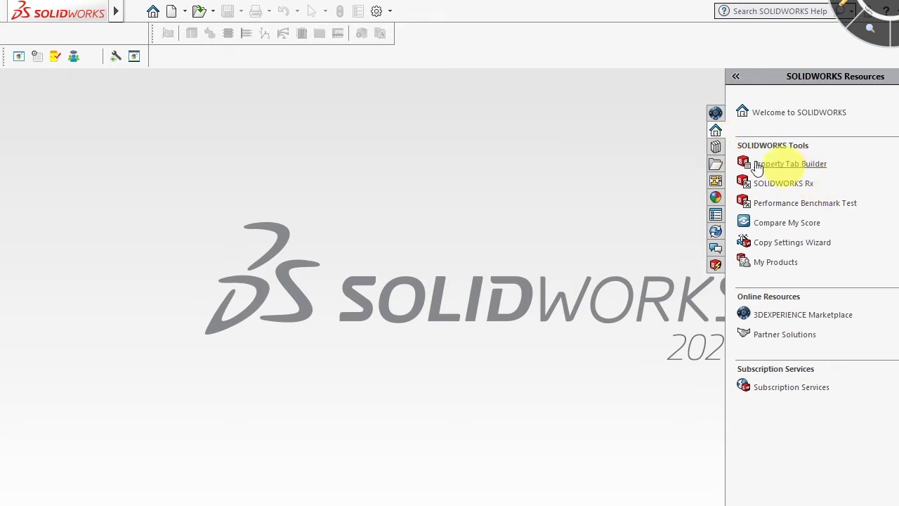
click(716, 194)
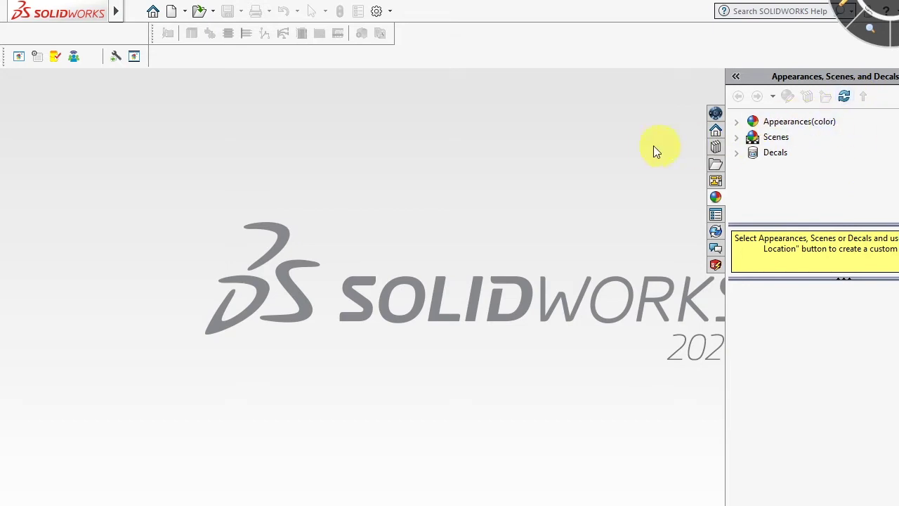
click(434, 131)
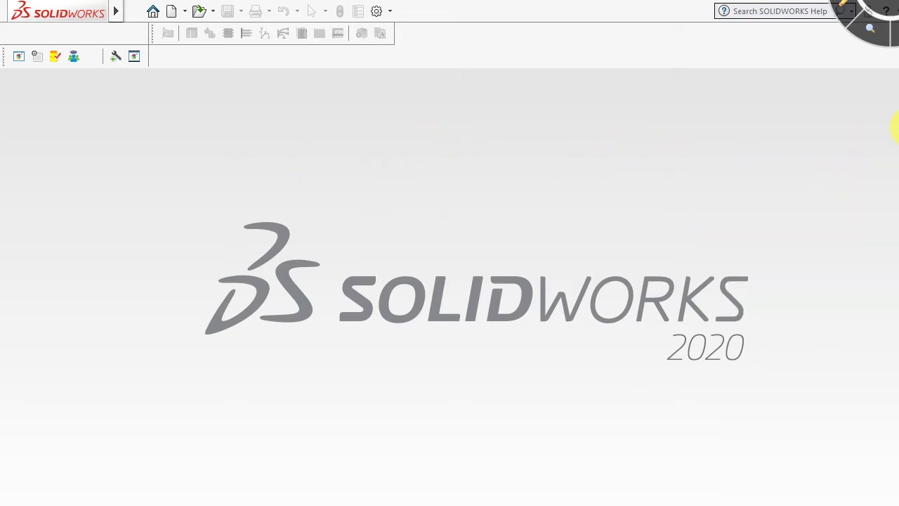
click(893, 157)
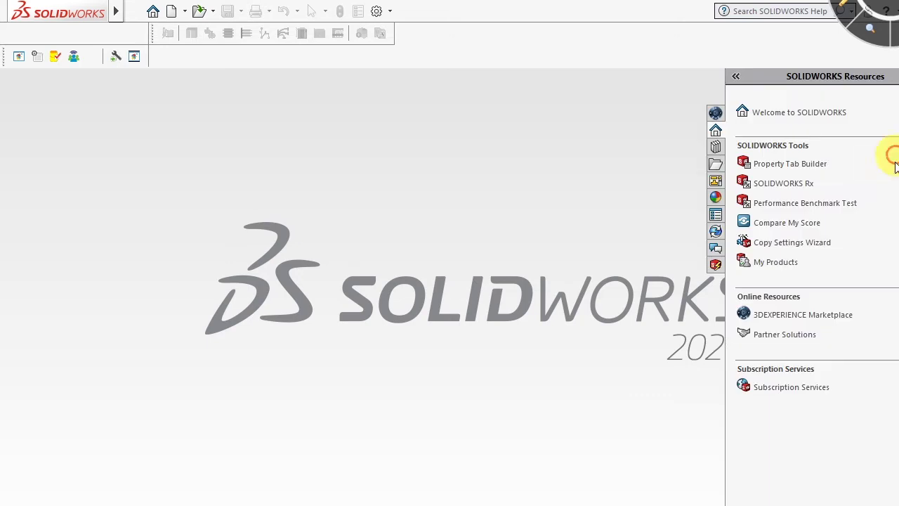
click(715, 182)
click(715, 165)
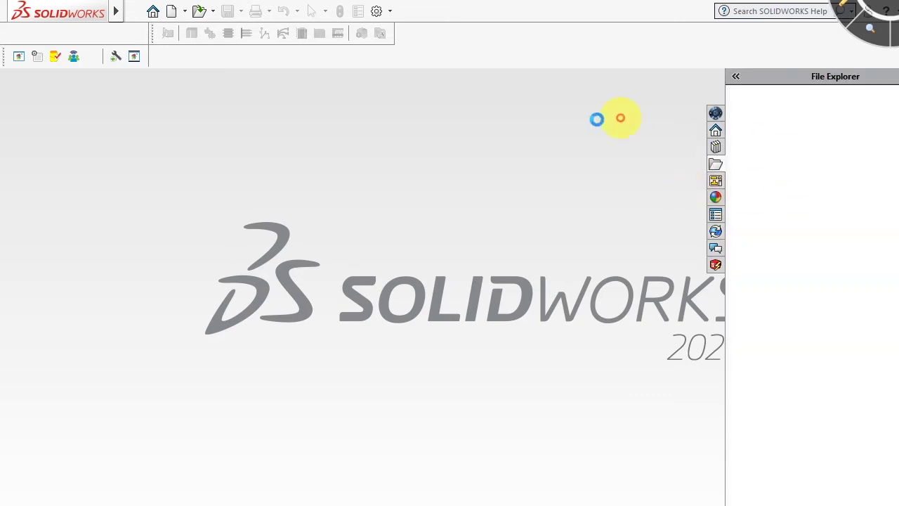
click(573, 129)
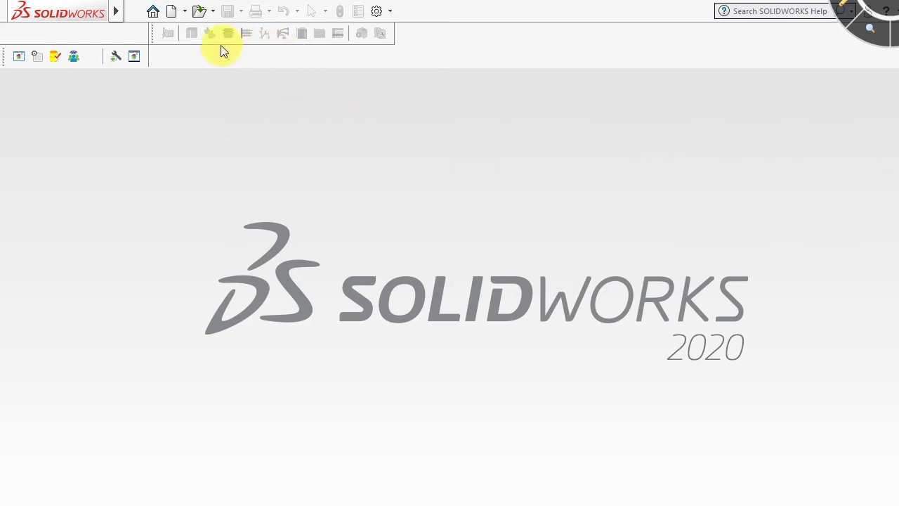
- Look through the System Options window's settings, then close it
click(383, 12)
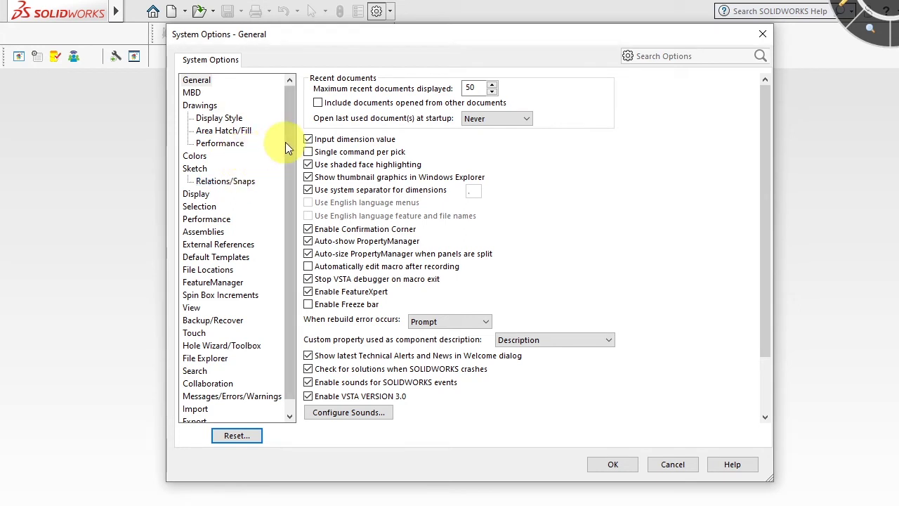
drag(286, 142, 285, 175)
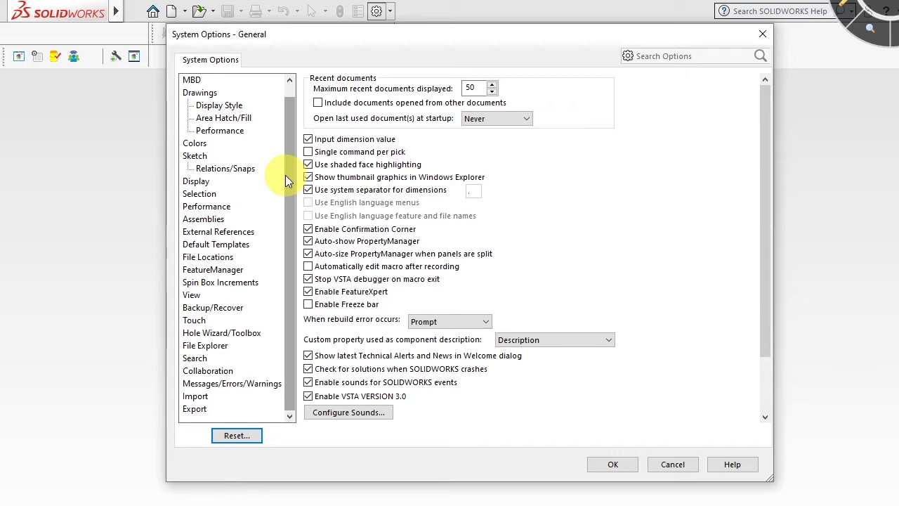
scroll(285, 189, up, 1)
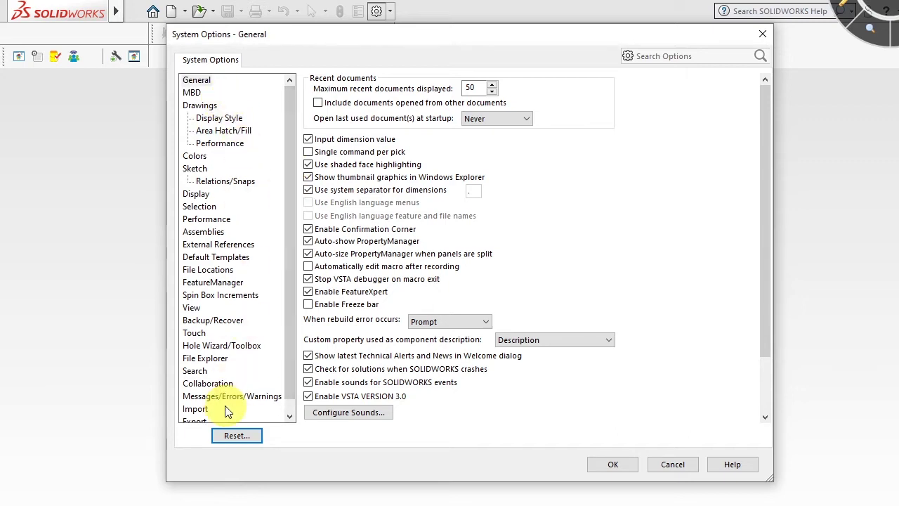
scroll(288, 254, down, 1)
scroll(287, 295, up, 1)
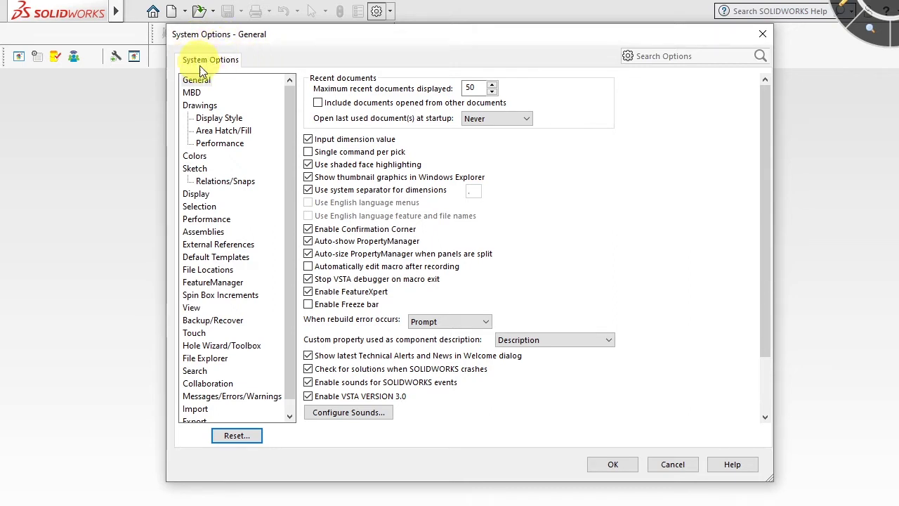
click(762, 35)
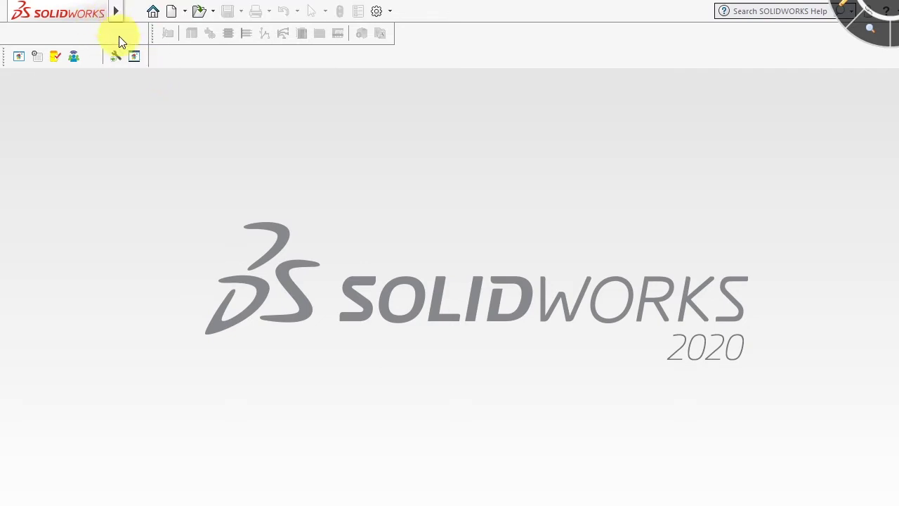
- Expand the main menus, dismiss them, and show the New button's dropdown choices
mouse_move(116, 11)
click(133, 14)
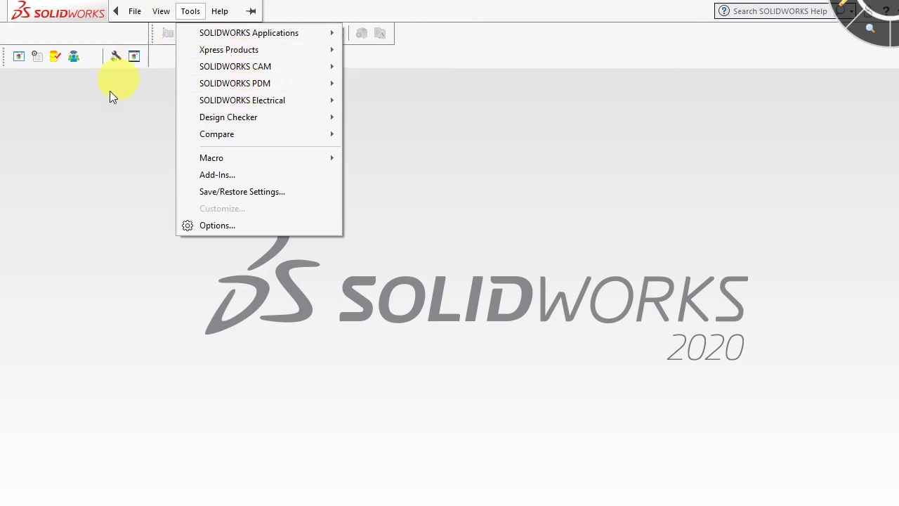
click(112, 112)
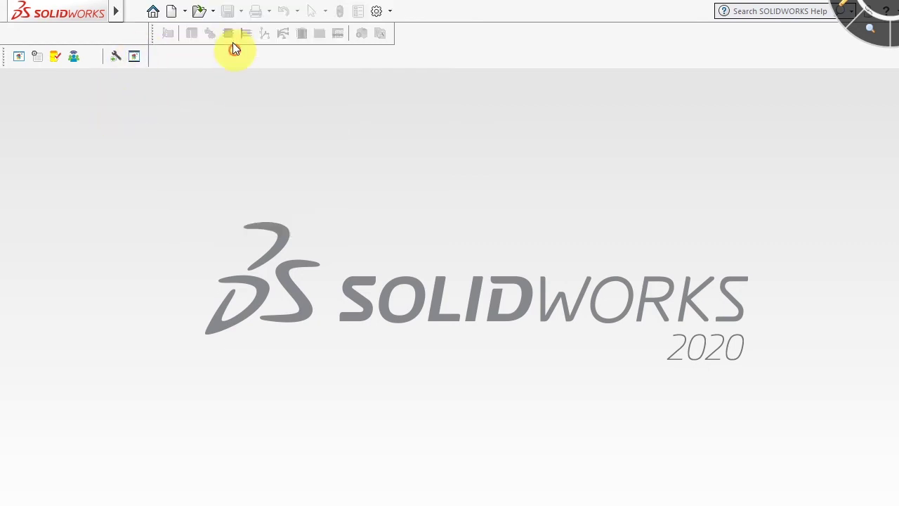
click(185, 11)
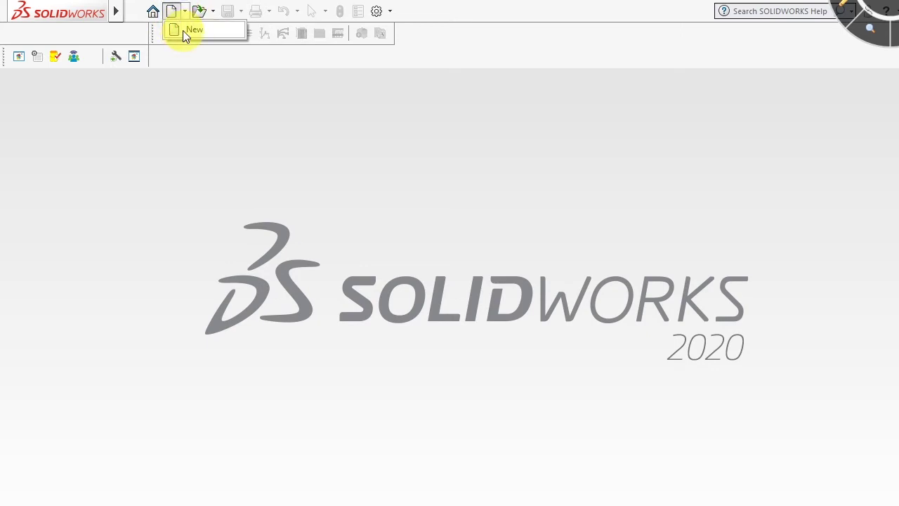
- Bring up the New SOLIDWORKS Document dialog and compare the Assembly, Drawing and Part templates
click(183, 30)
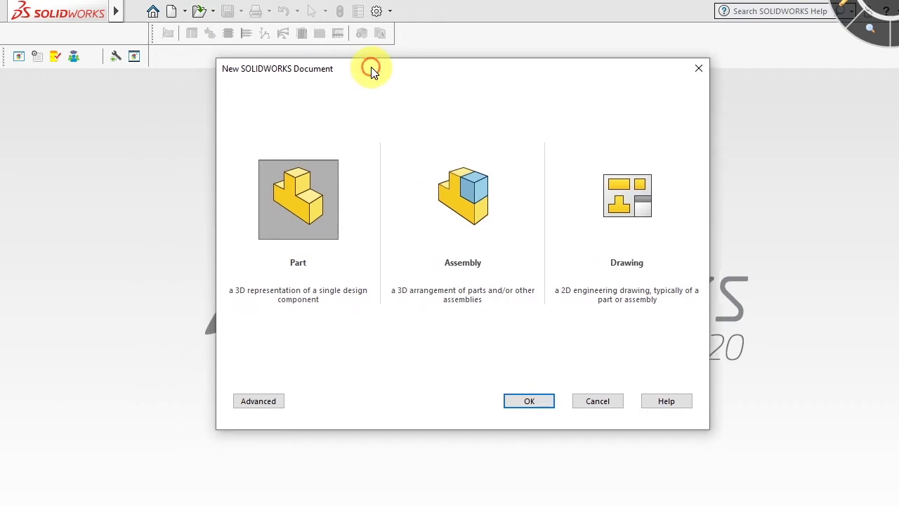
drag(371, 68, 361, 69)
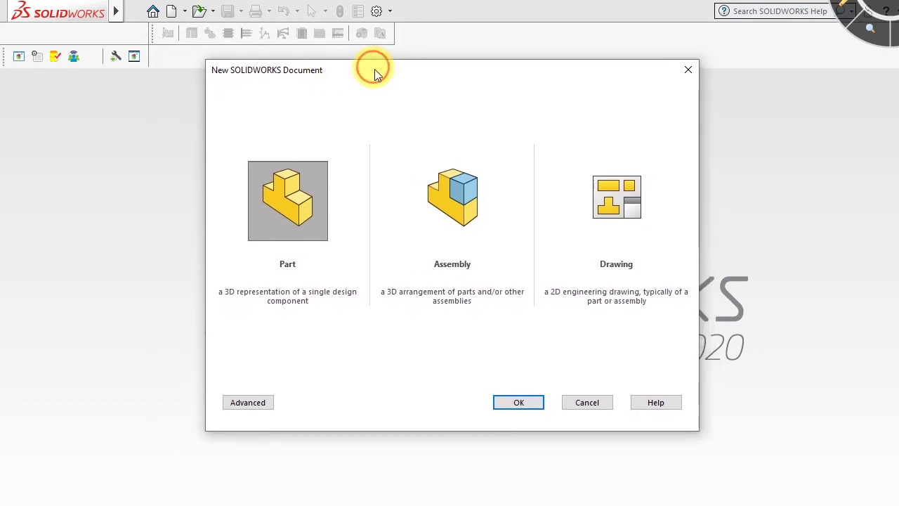
drag(373, 70, 396, 78)
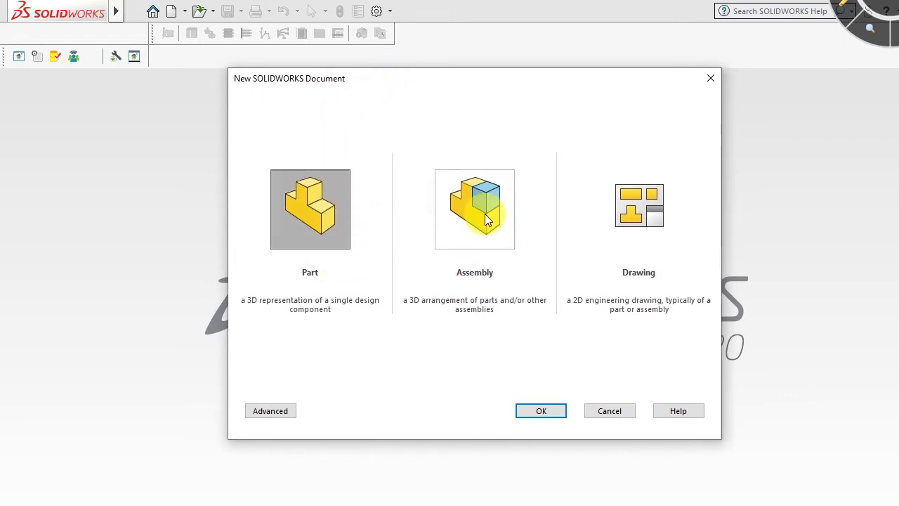
click(477, 168)
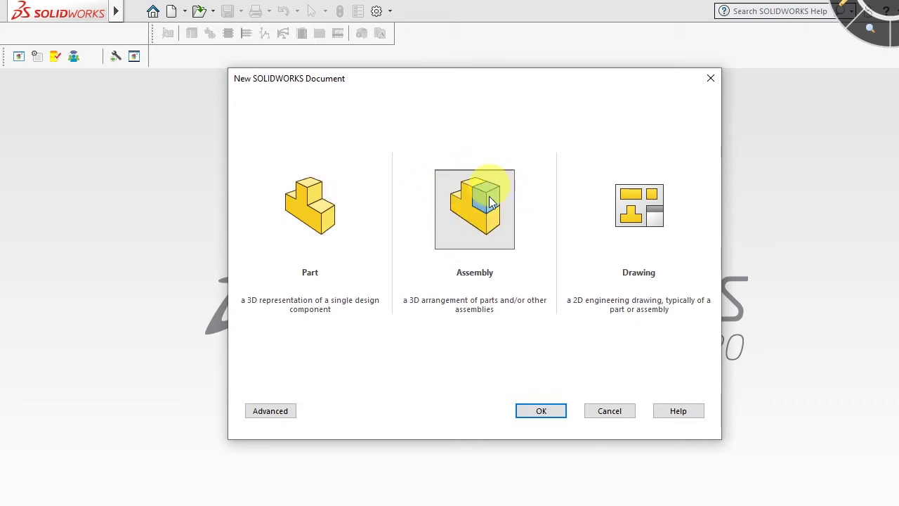
click(651, 200)
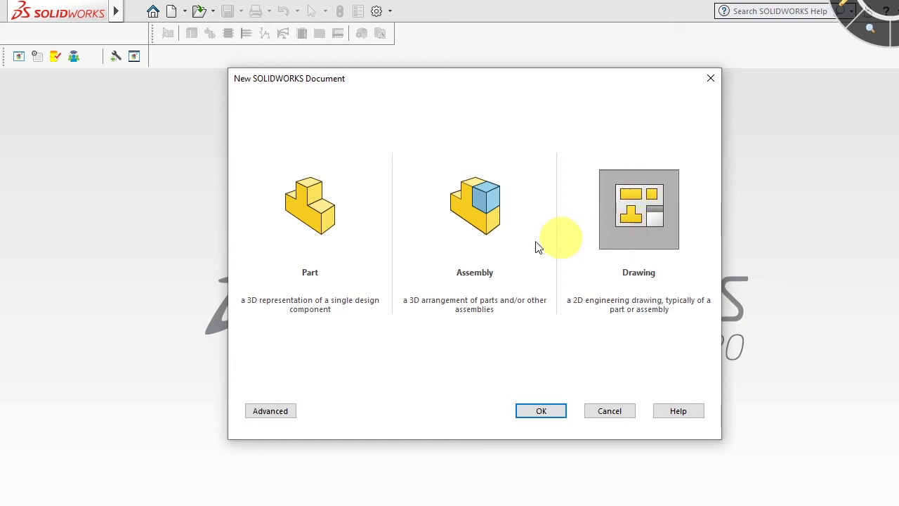
click(327, 235)
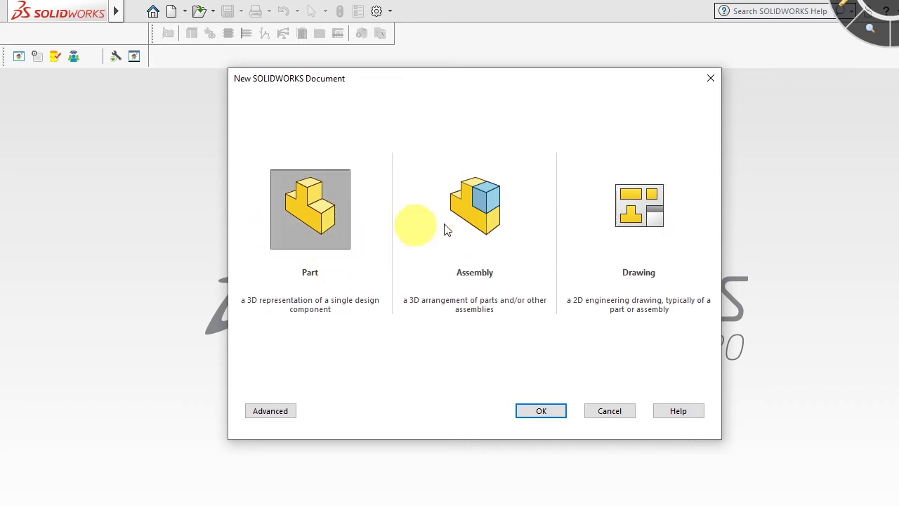
- In the advanced template view, try the List, List Details and Large Icons layouts
click(278, 414)
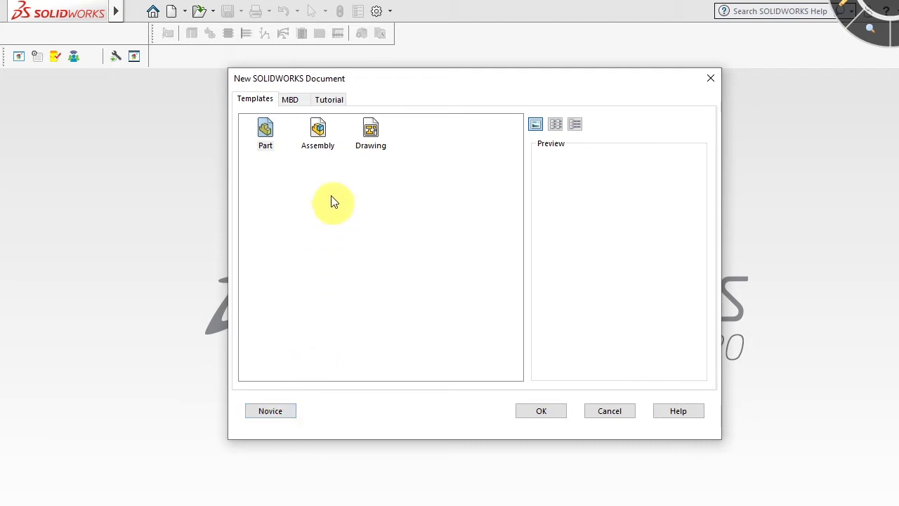
click(321, 135)
click(368, 130)
click(266, 131)
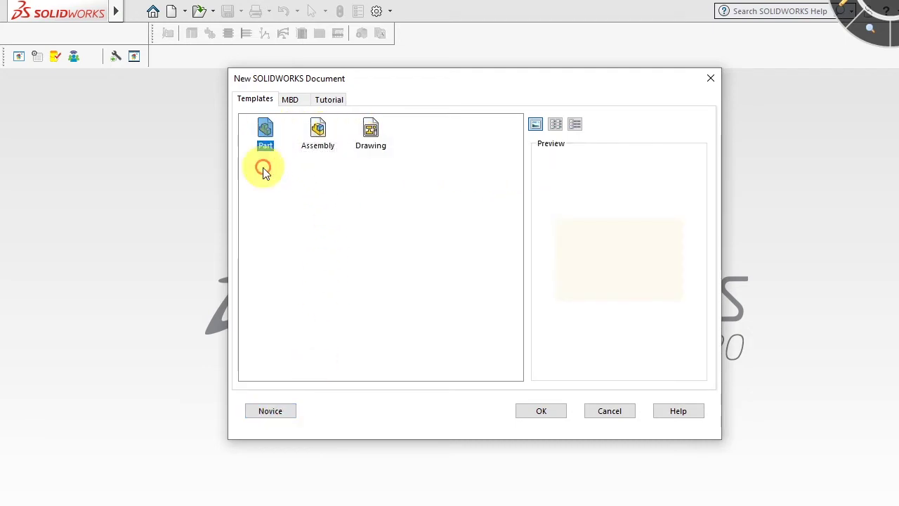
click(556, 125)
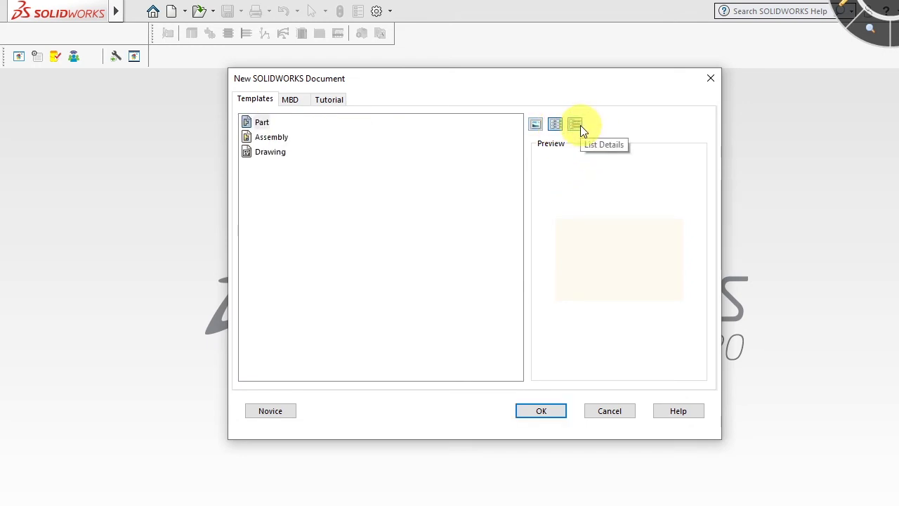
click(576, 125)
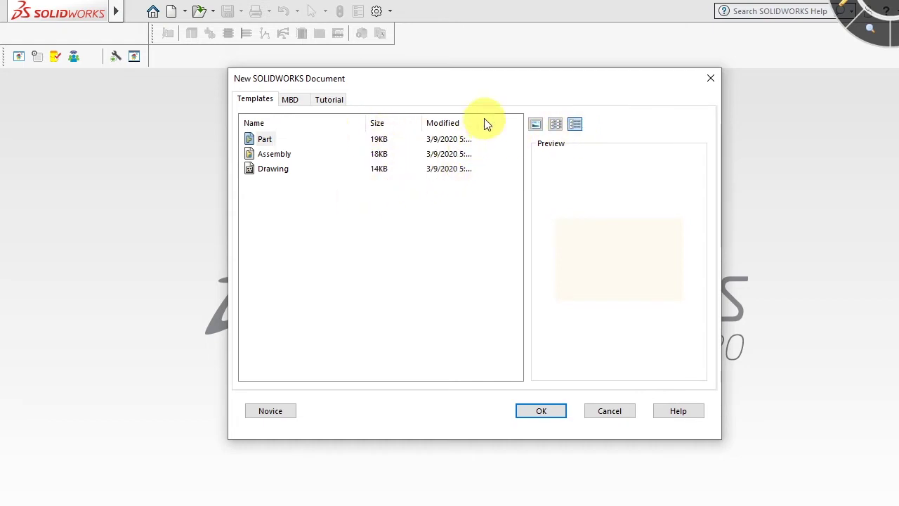
drag(478, 123, 518, 124)
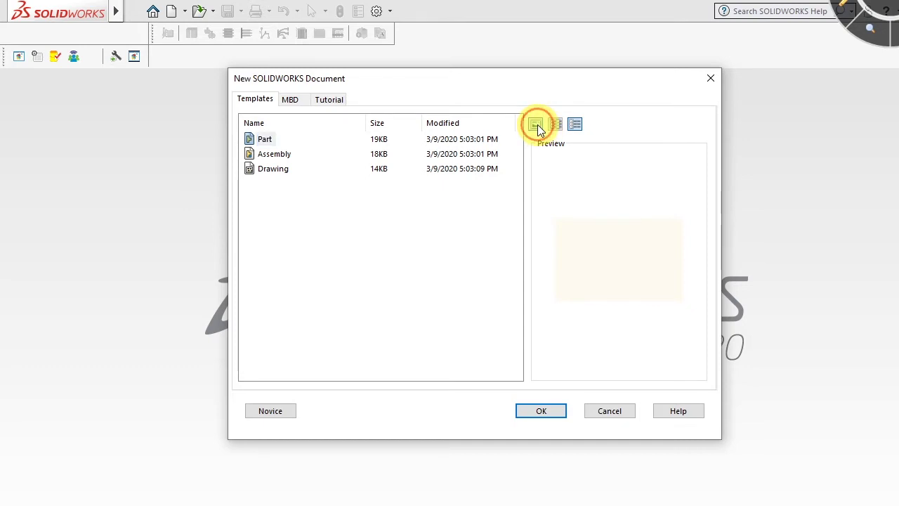
click(536, 125)
- Return to the Novice view and create a new Part document
click(262, 415)
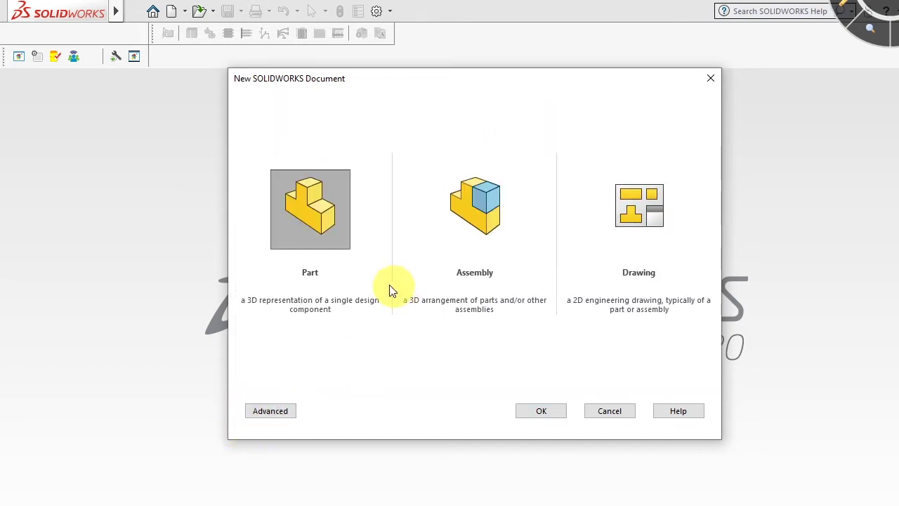
click(338, 223)
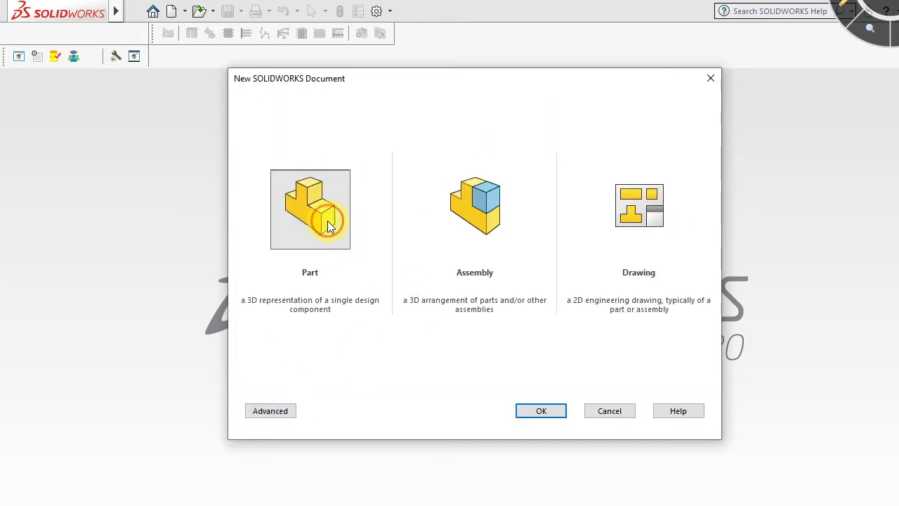
click(540, 412)
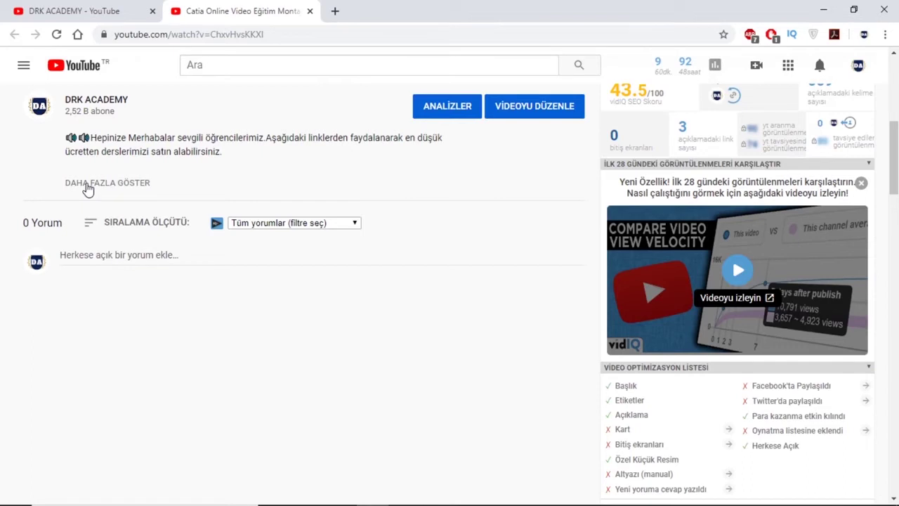
- Expand the YouTube video's description to show its course and donation links
click(88, 187)
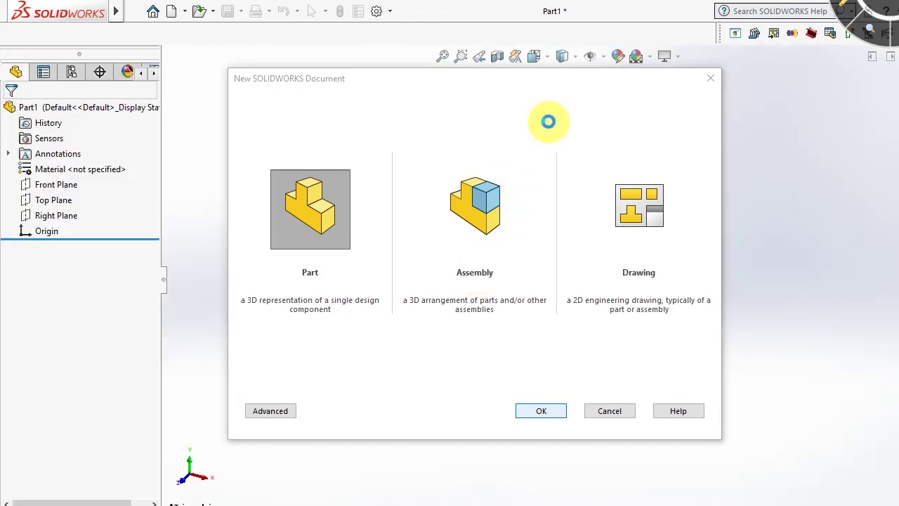
- Open a blank Part1 from the Part template in the new-document chooser
double_click(267, 160)
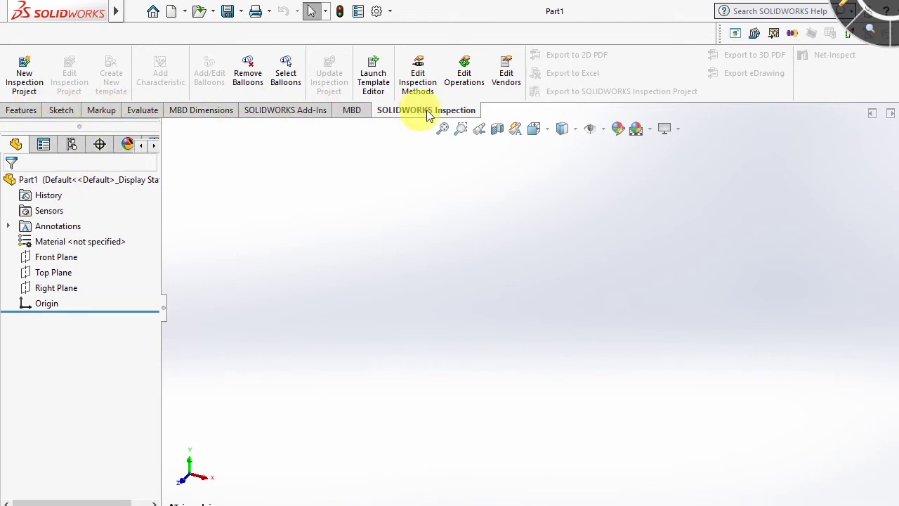
- Cycle through the Features, Markup, Evaluate, MBD Dimensions and Add-Ins tabs, ending on Sketch
click(26, 112)
click(69, 113)
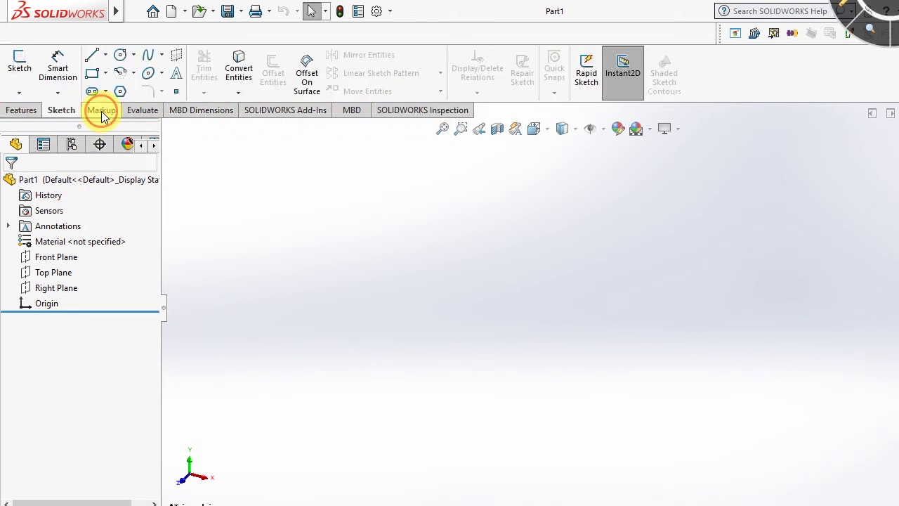
click(102, 111)
click(144, 112)
click(208, 116)
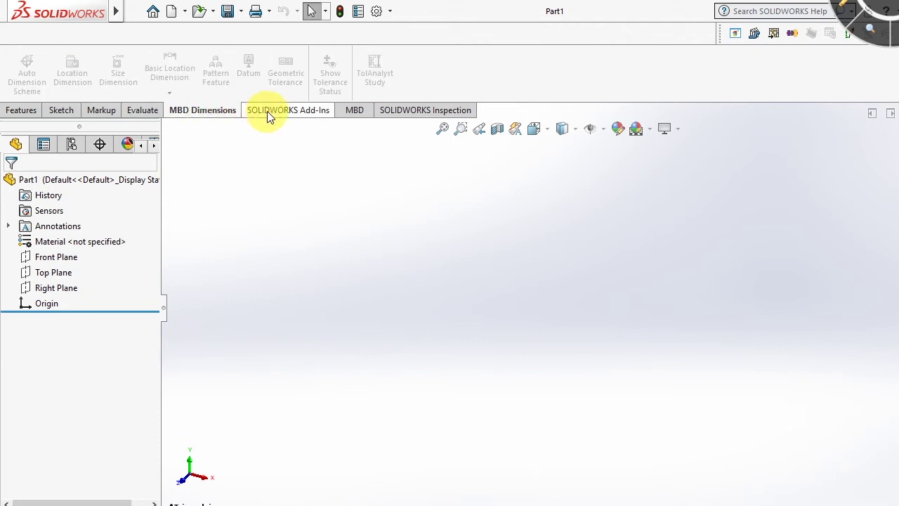
click(267, 111)
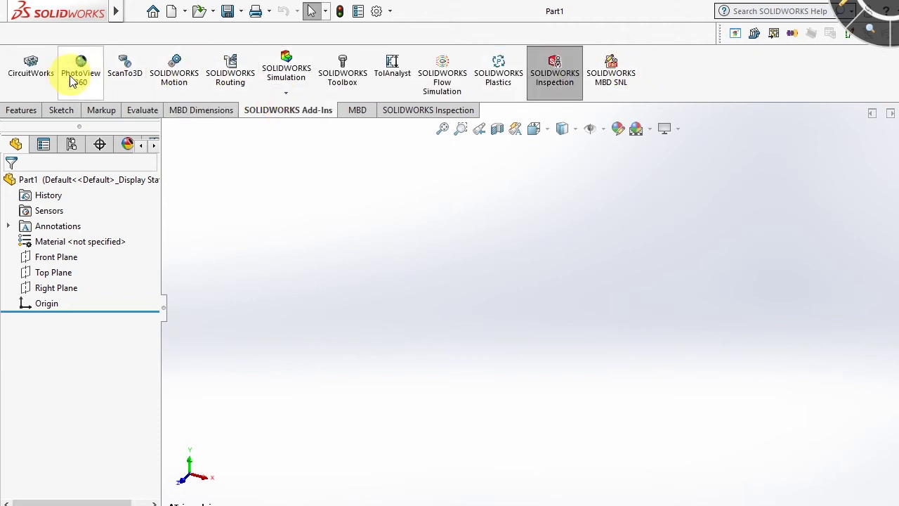
click(69, 114)
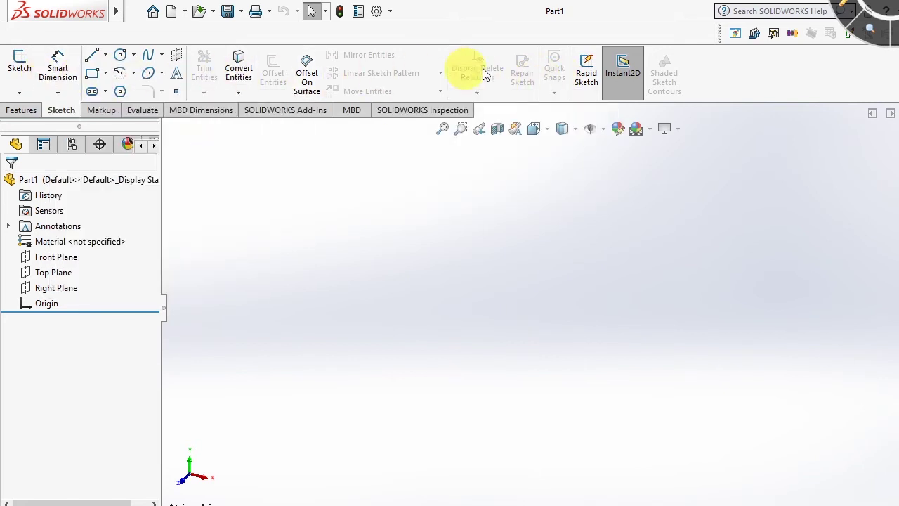
click(512, 199)
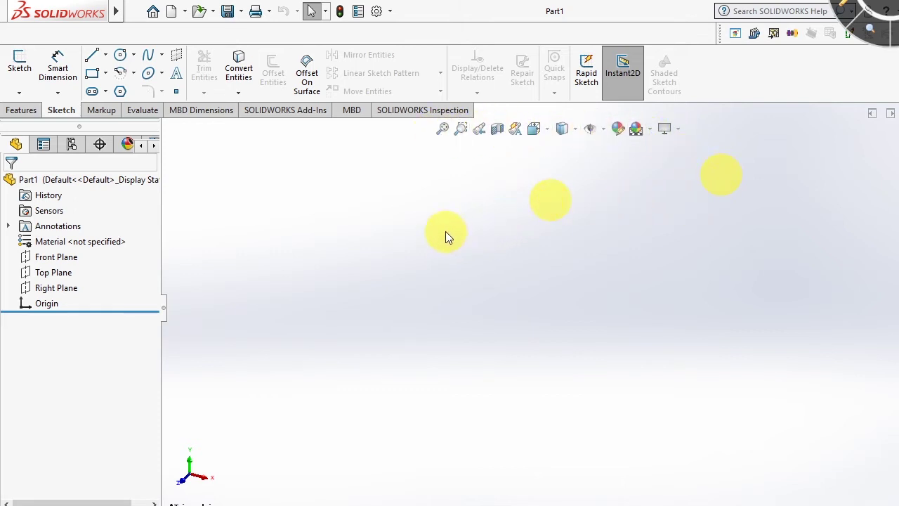
click(497, 199)
click(472, 220)
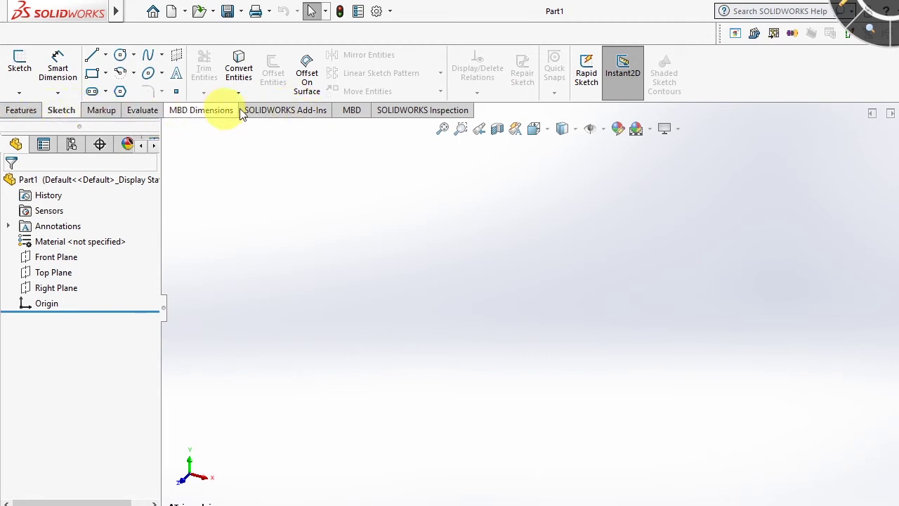
- Add the Sheet Metal tab to the CommandManager, view its tools, then remove it
right_click(138, 113)
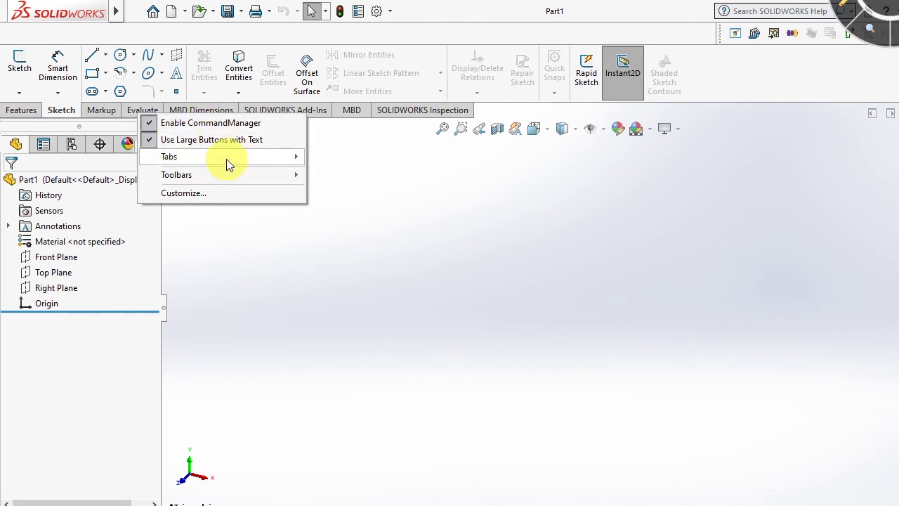
mouse_move(211, 157)
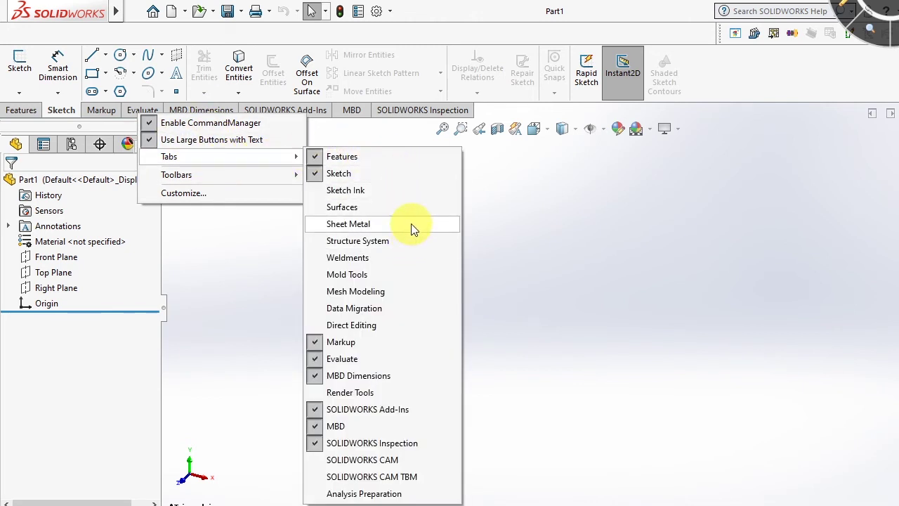
click(371, 224)
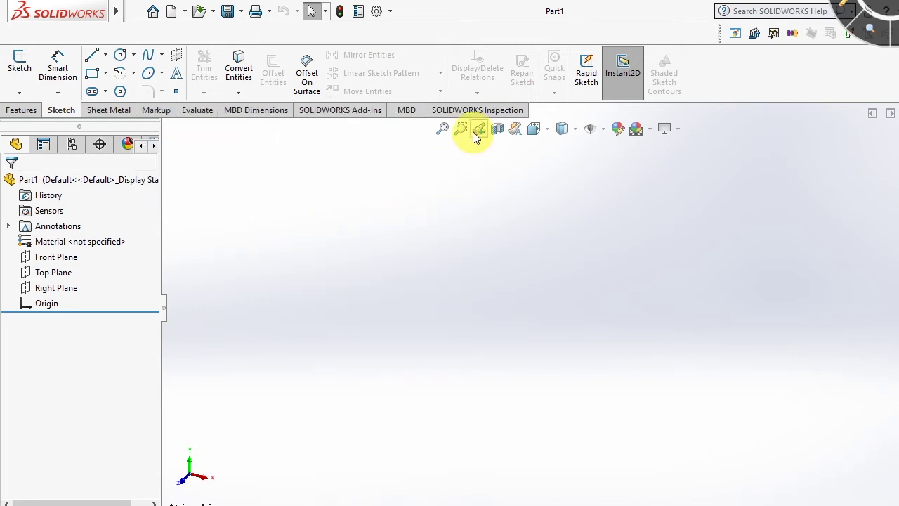
click(109, 112)
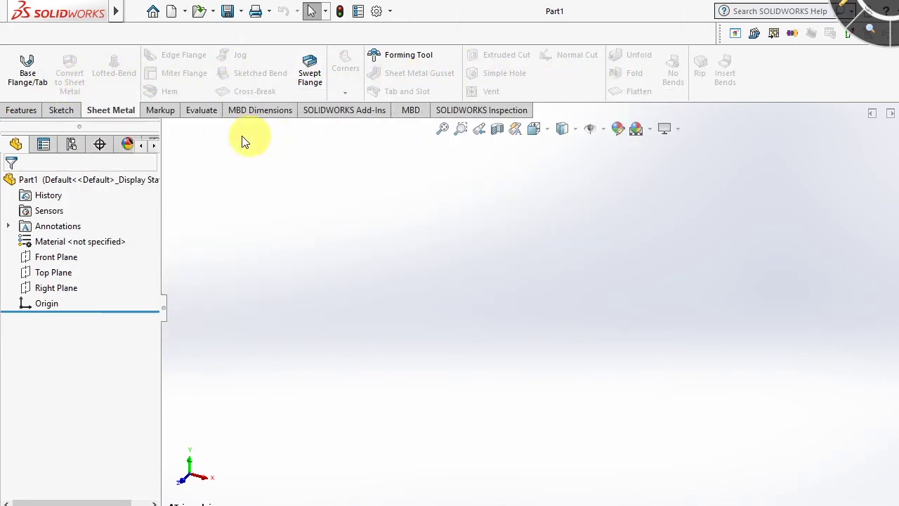
right_click(108, 111)
mouse_move(197, 156)
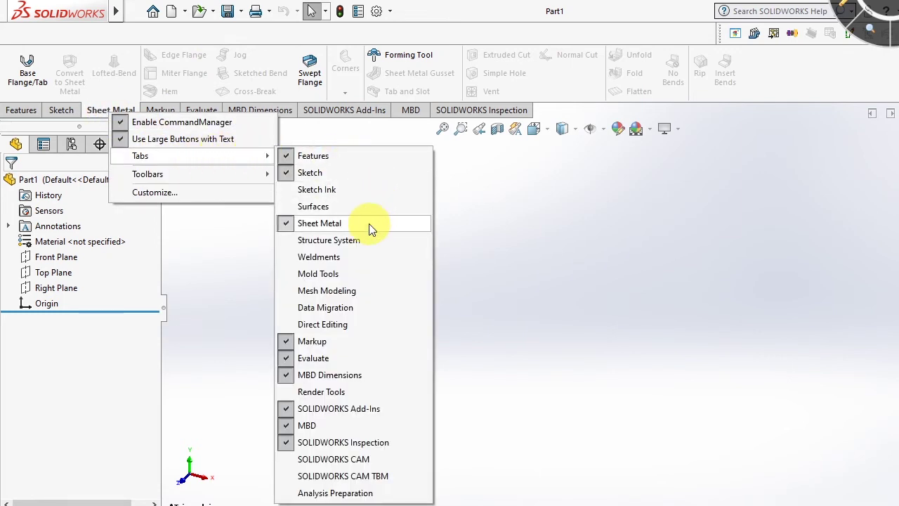
click(373, 225)
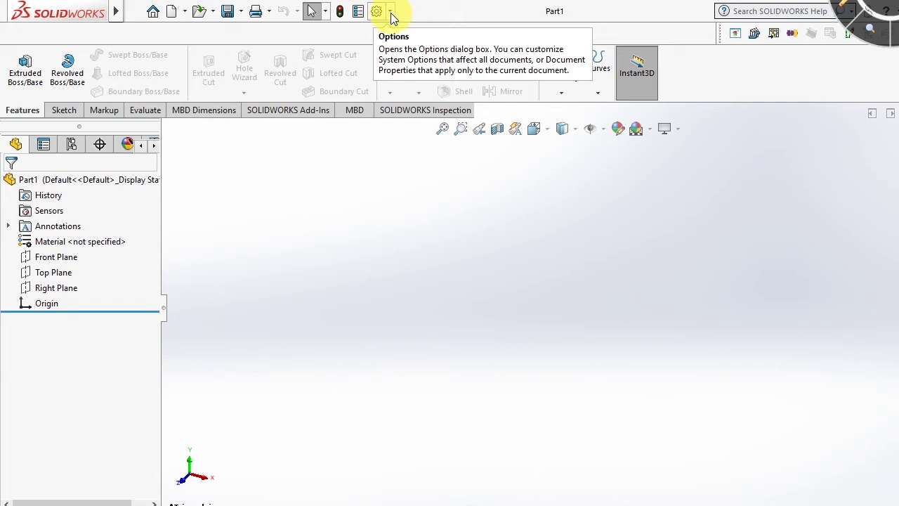
- Set Part1's unit system to MMGS (millimeter, gram, second) in Document Properties
click(391, 12)
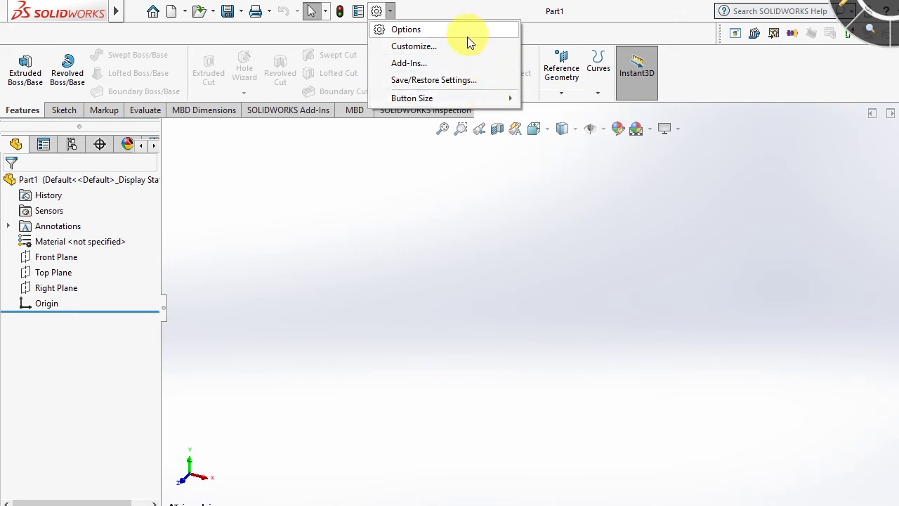
click(387, 14)
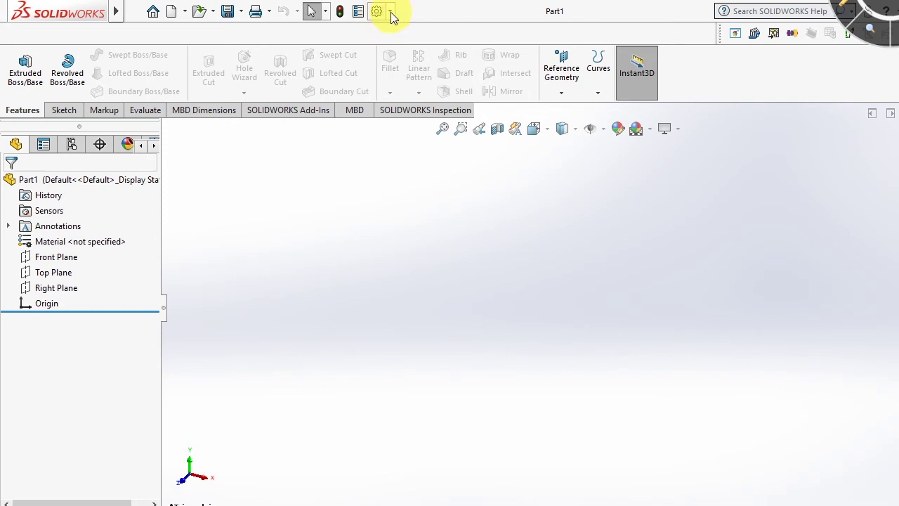
click(379, 12)
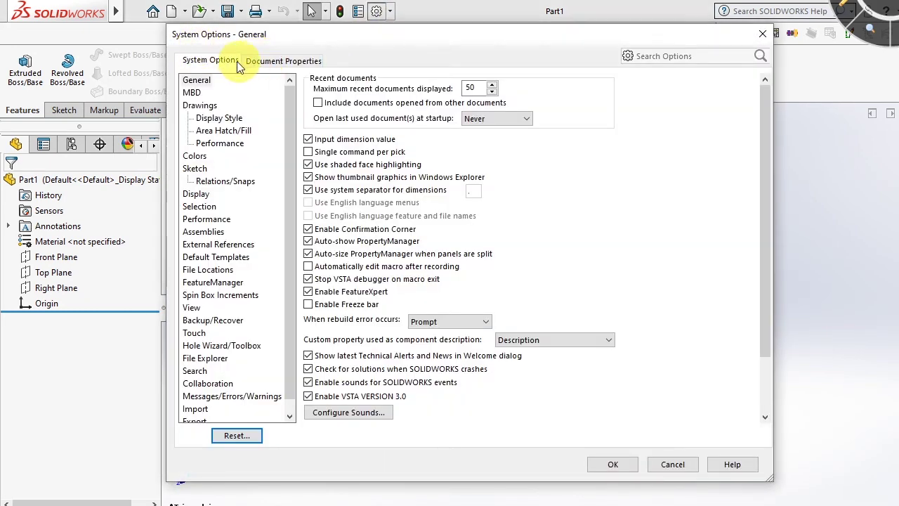
drag(328, 32, 336, 22)
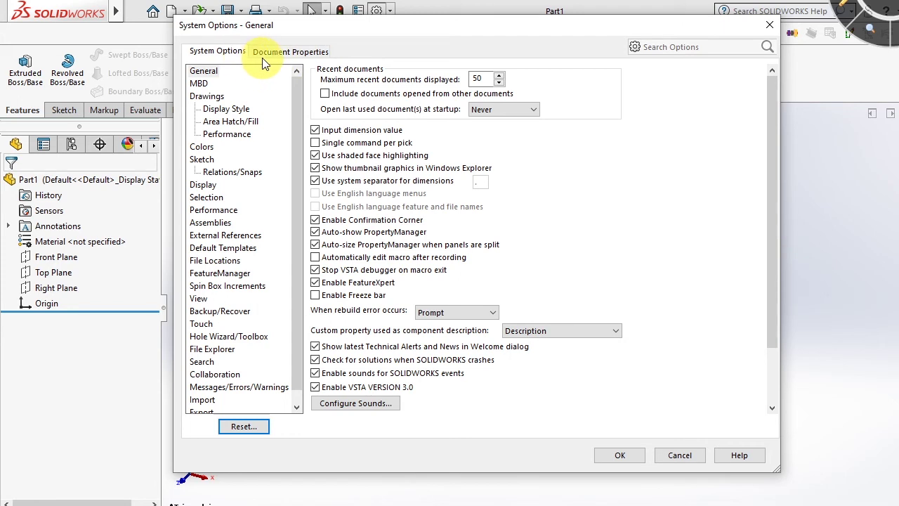
click(289, 53)
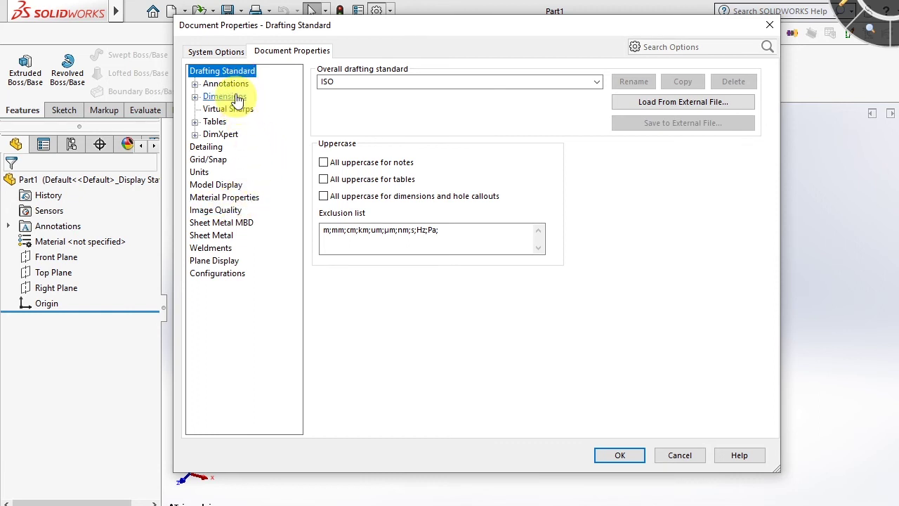
click(202, 172)
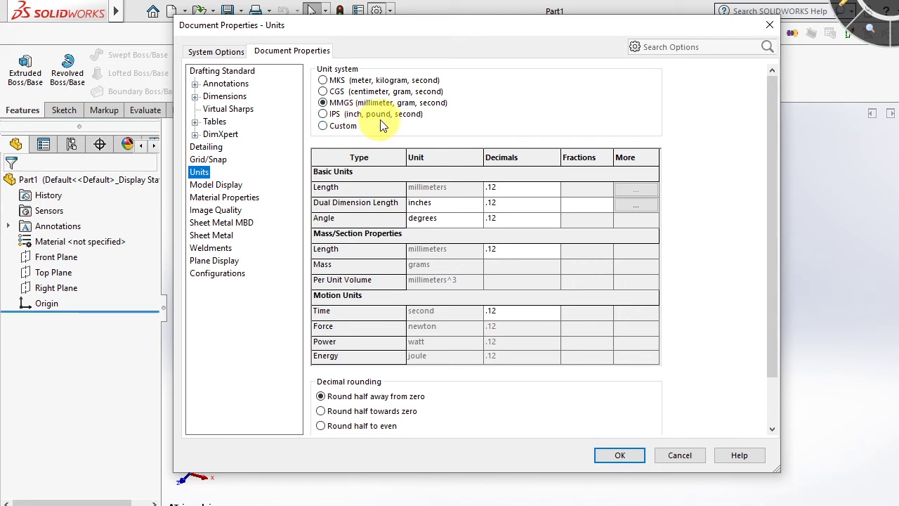
click(325, 125)
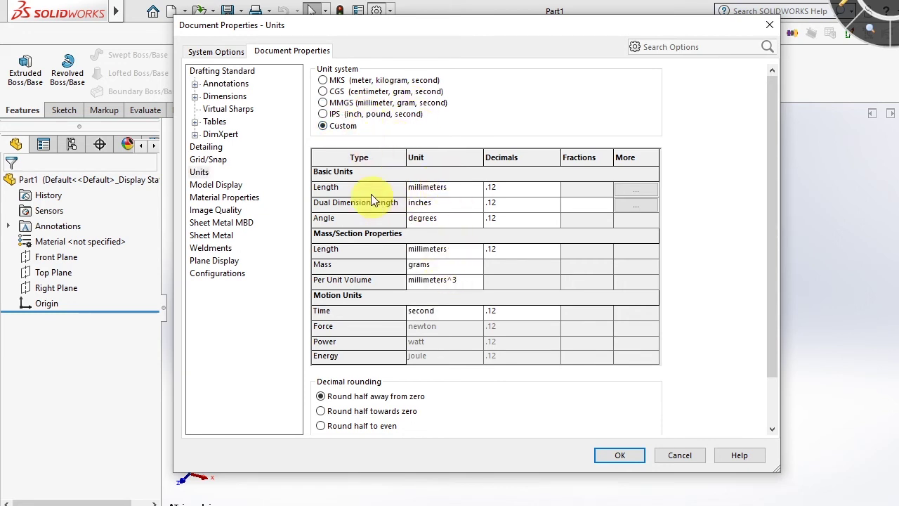
click(344, 103)
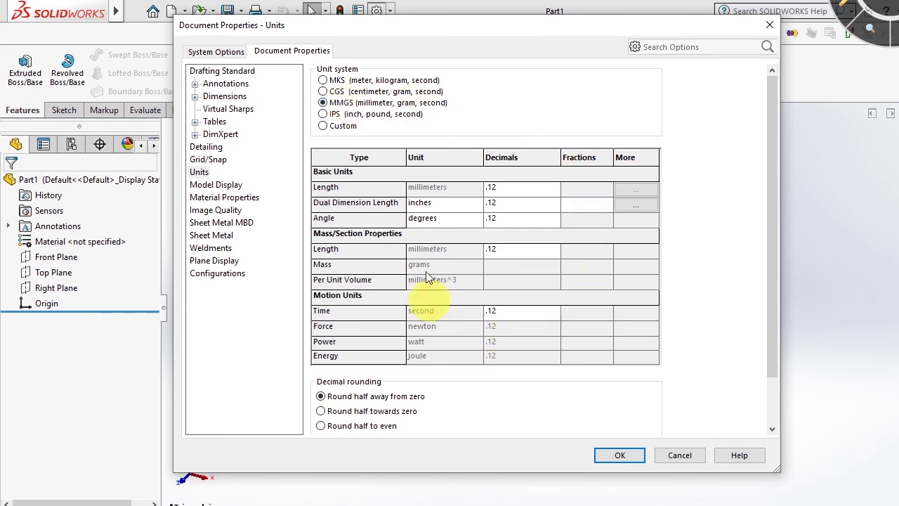
click(622, 455)
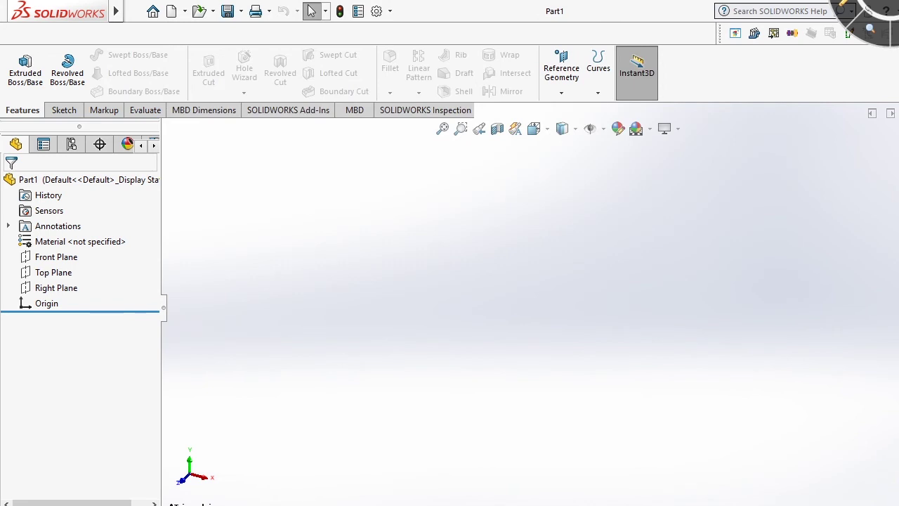
- Switch the part's units to CGS from the status bar, then back to MMGS
click(870, 503)
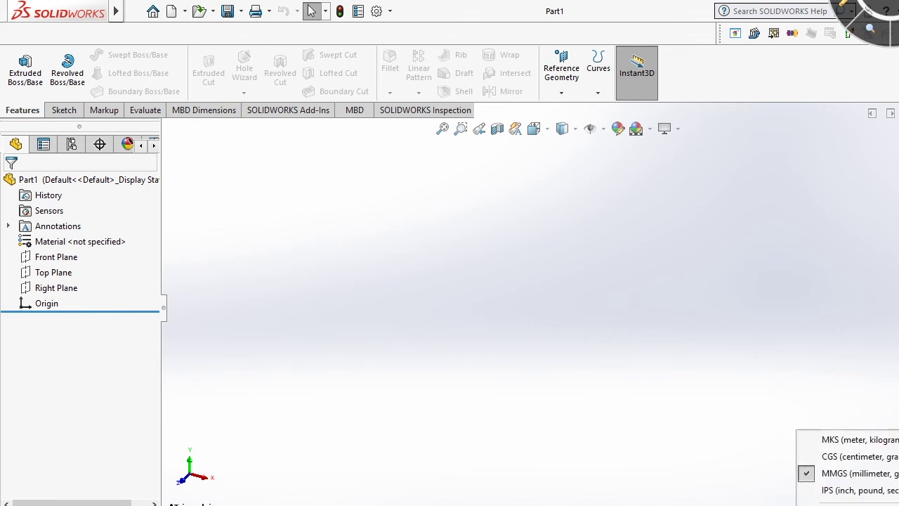
click(876, 460)
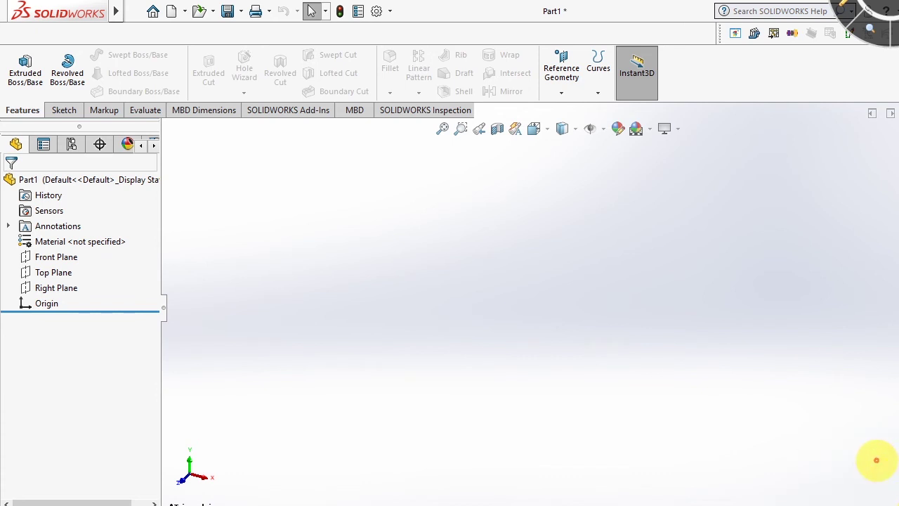
click(878, 502)
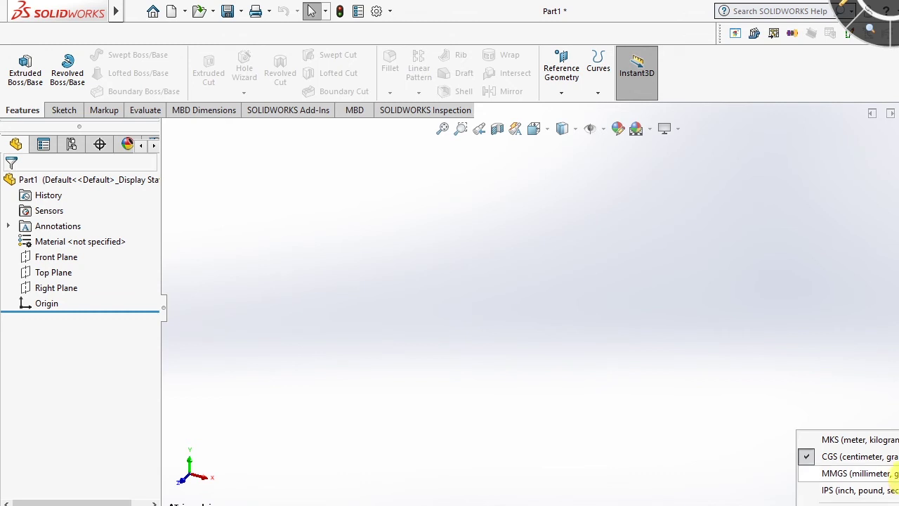
click(887, 472)
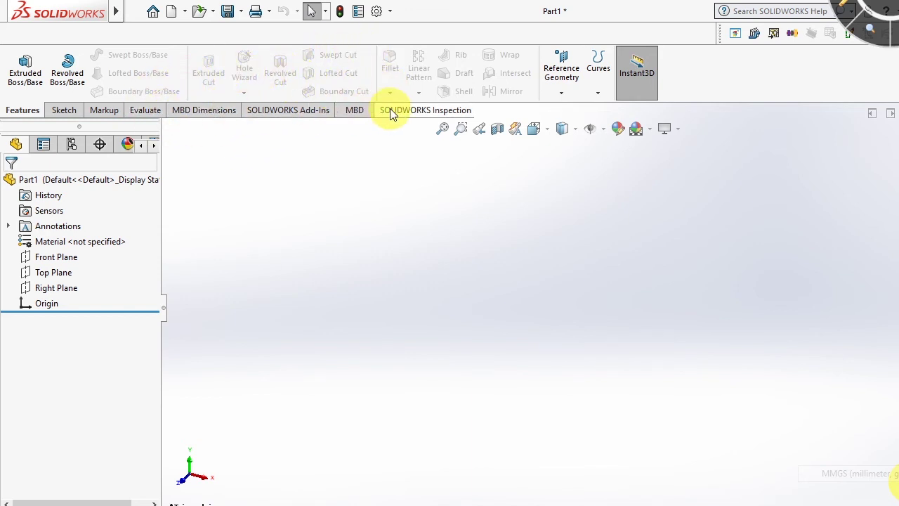
click(391, 11)
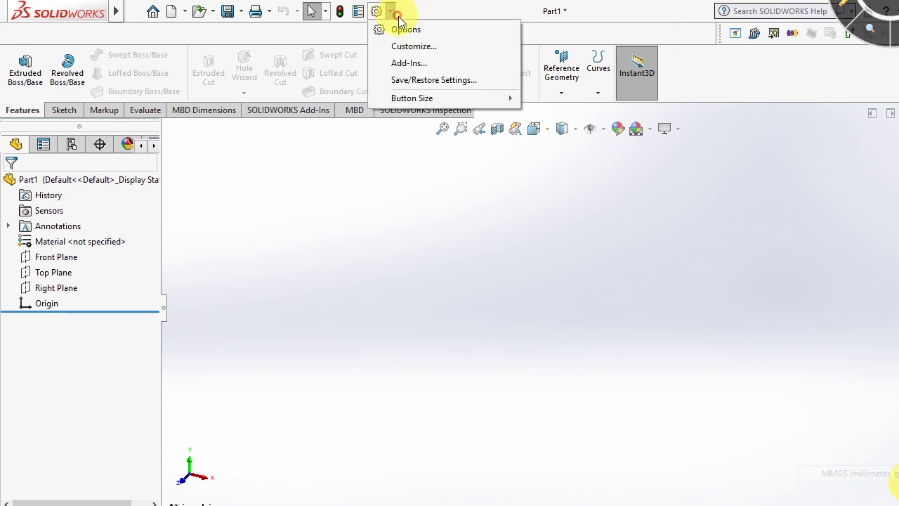
click(415, 64)
drag(463, 105, 408, 80)
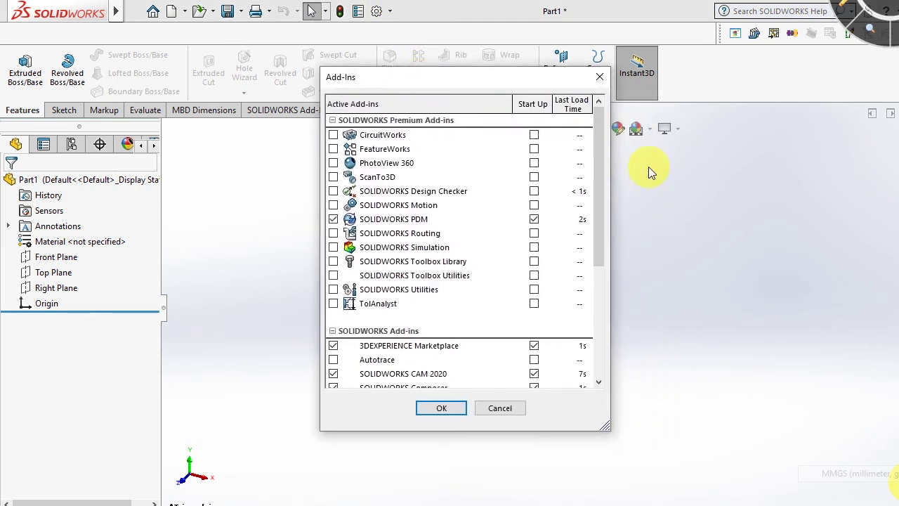
mouse_move(611, 182)
mouse_down()
mouse_move(624, 184)
mouse_move(612, 206)
mouse_move(613, 290)
mouse_up()
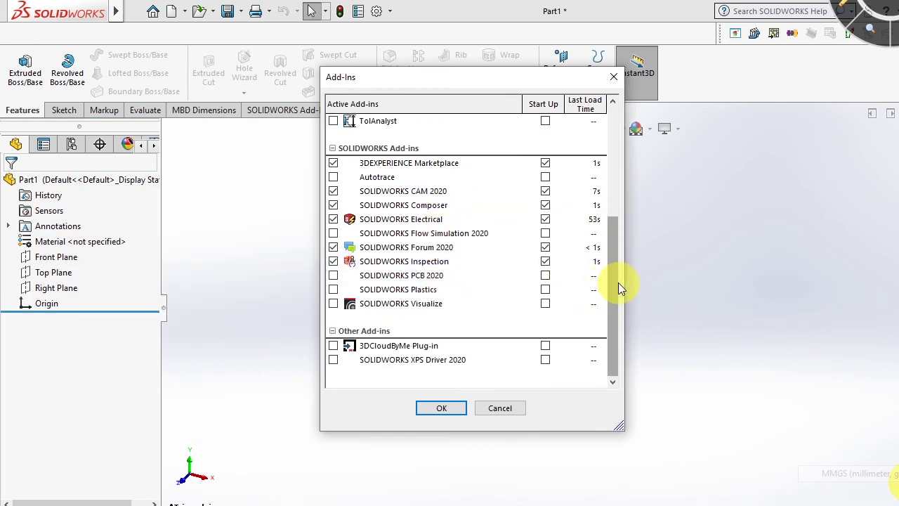
drag(609, 286, 618, 323)
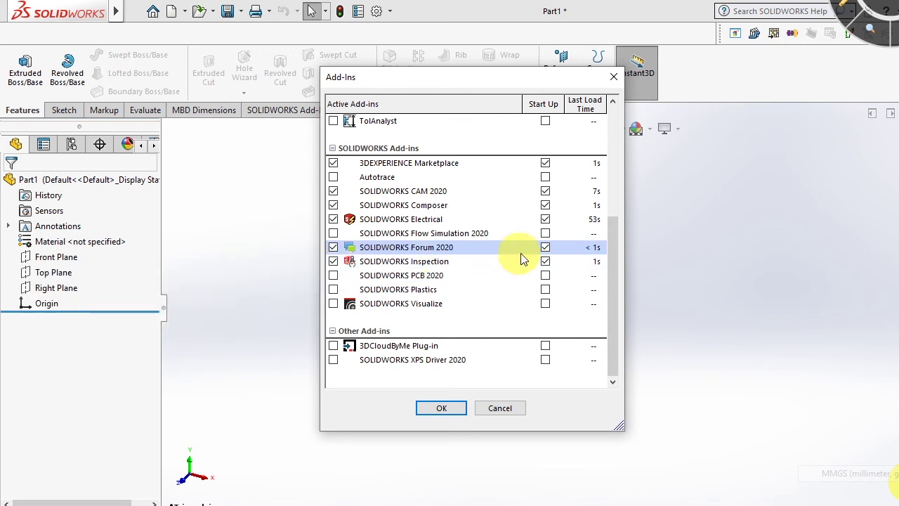
click(545, 219)
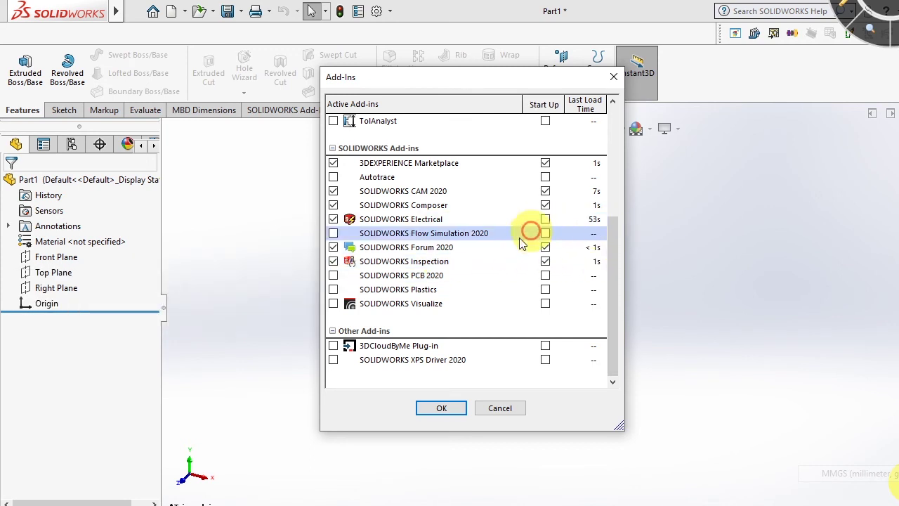
click(333, 219)
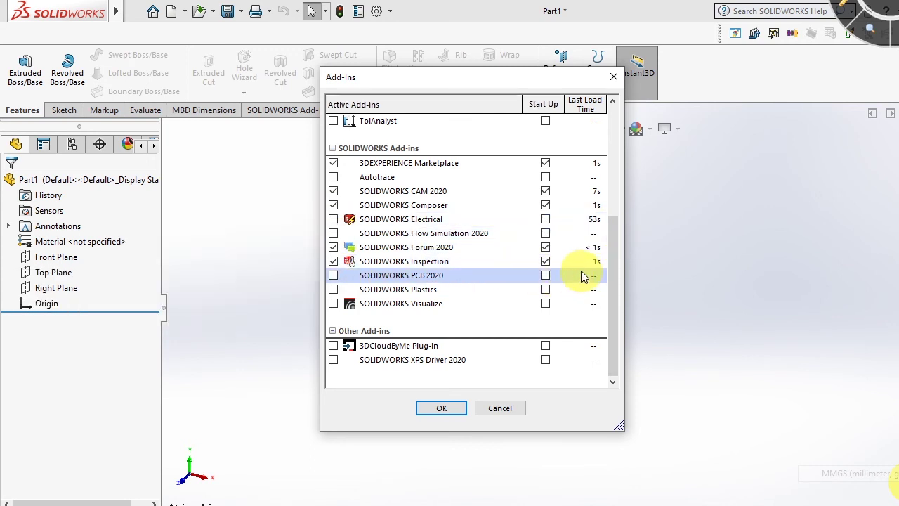
mouse_move(612, 267)
mouse_down()
mouse_move(615, 148)
mouse_move(613, 245)
mouse_move(538, 275)
mouse_up()
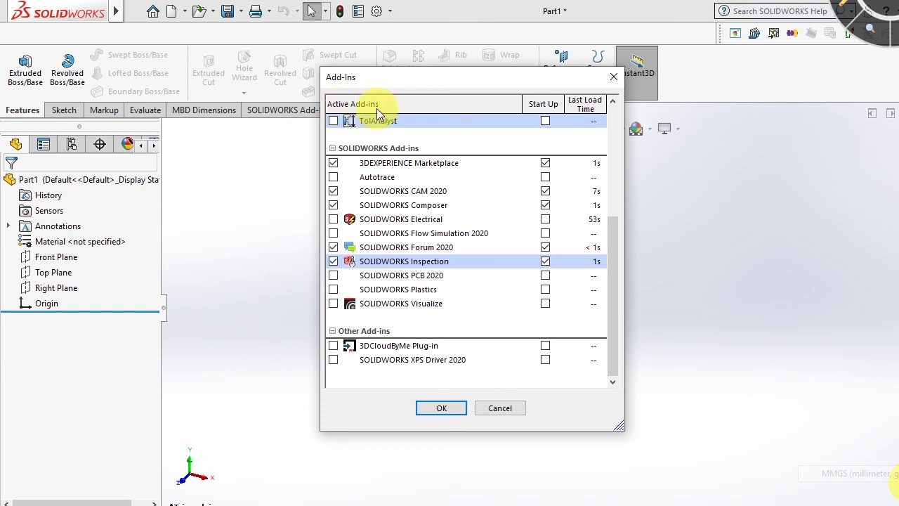
click(333, 219)
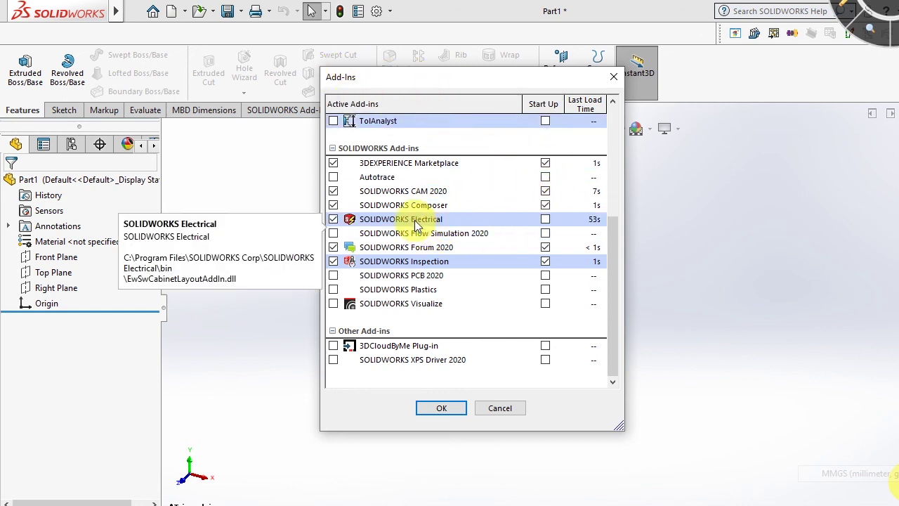
click(545, 221)
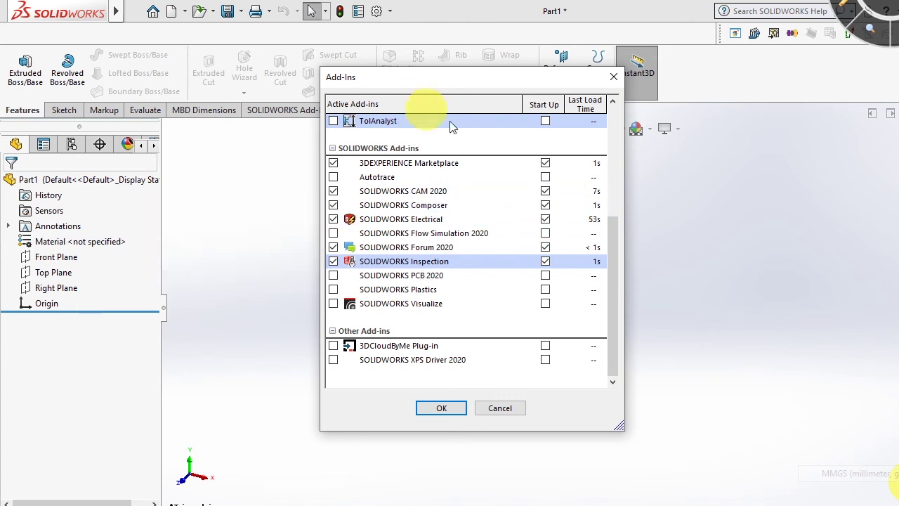
click(545, 220)
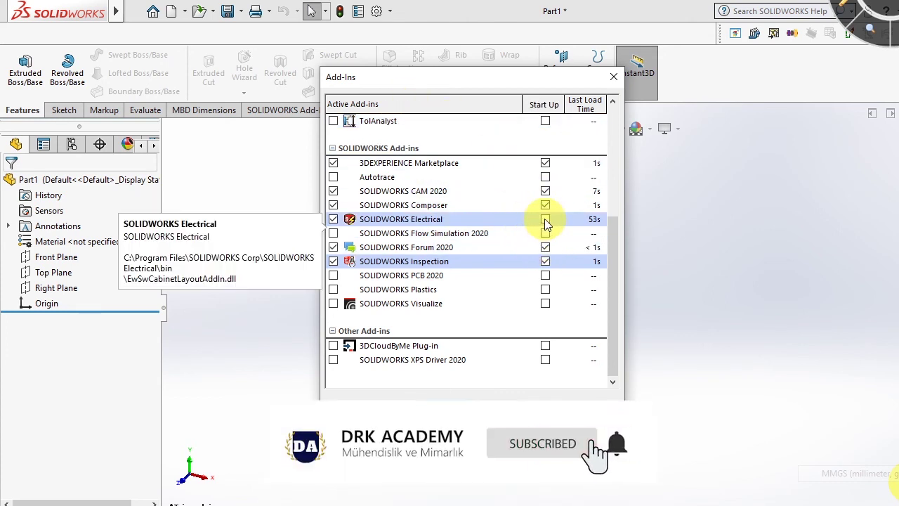
click(546, 220)
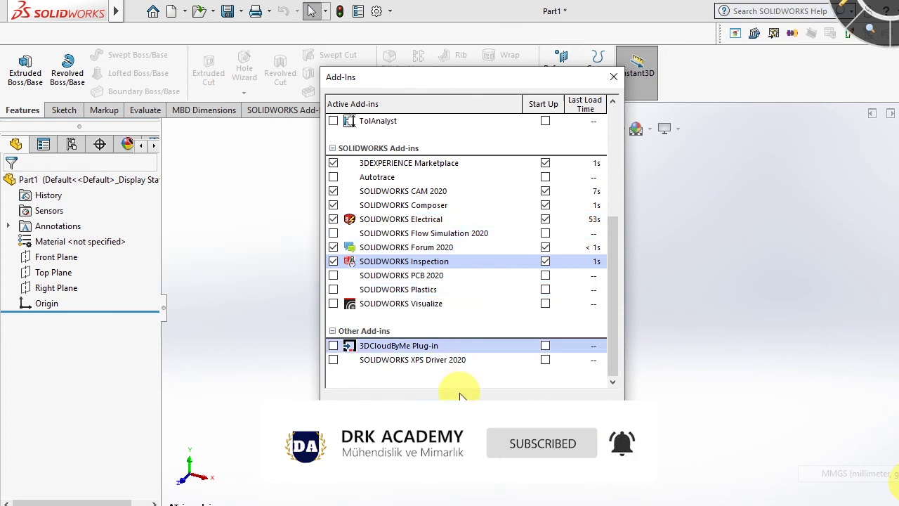
click(545, 220)
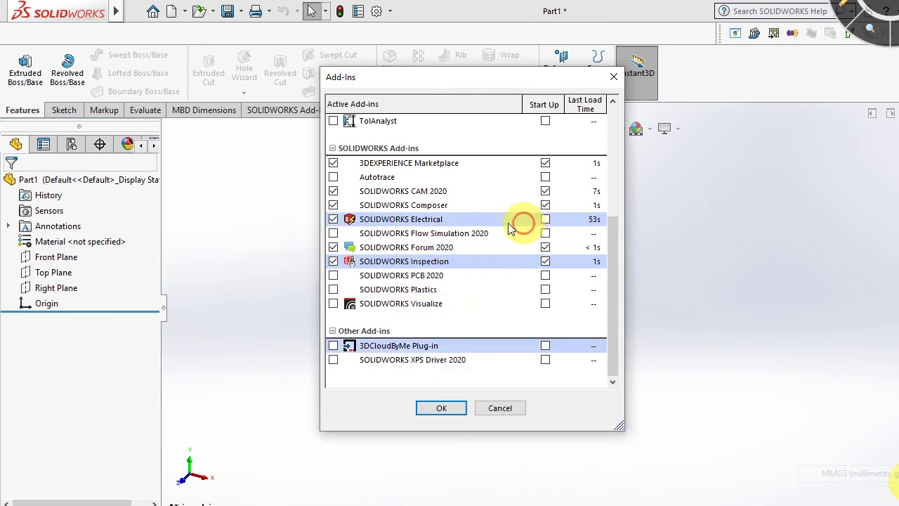
click(333, 219)
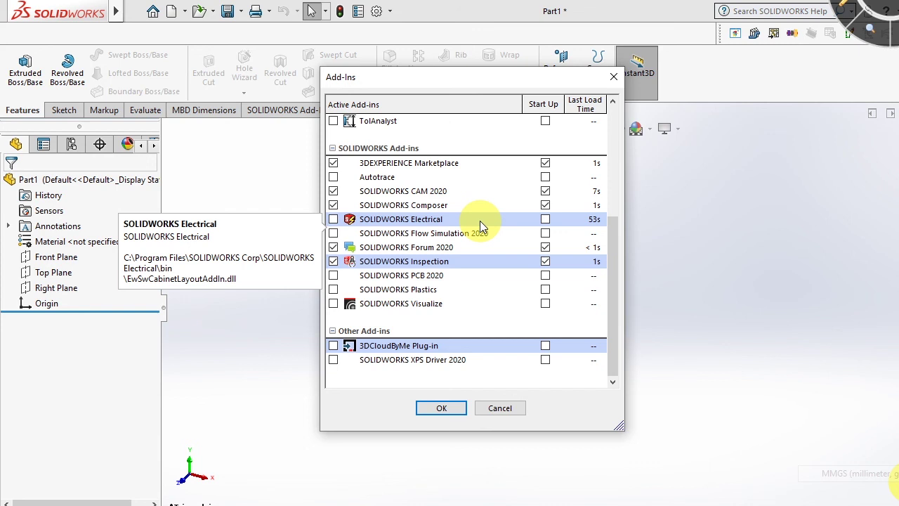
drag(507, 71, 512, 69)
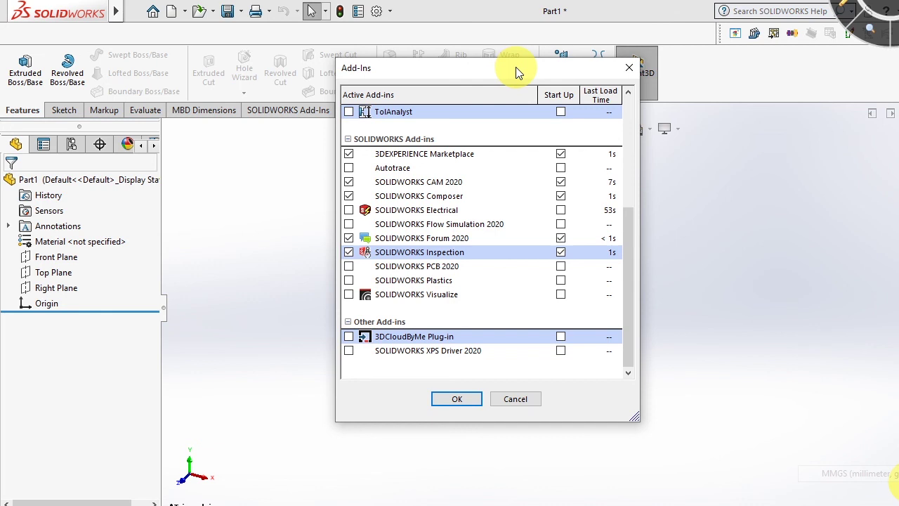
drag(632, 229, 632, 109)
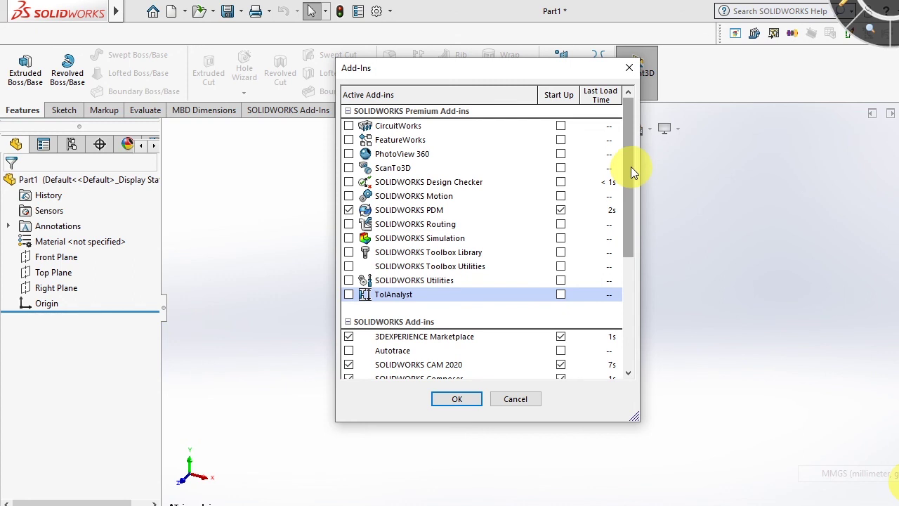
click(630, 68)
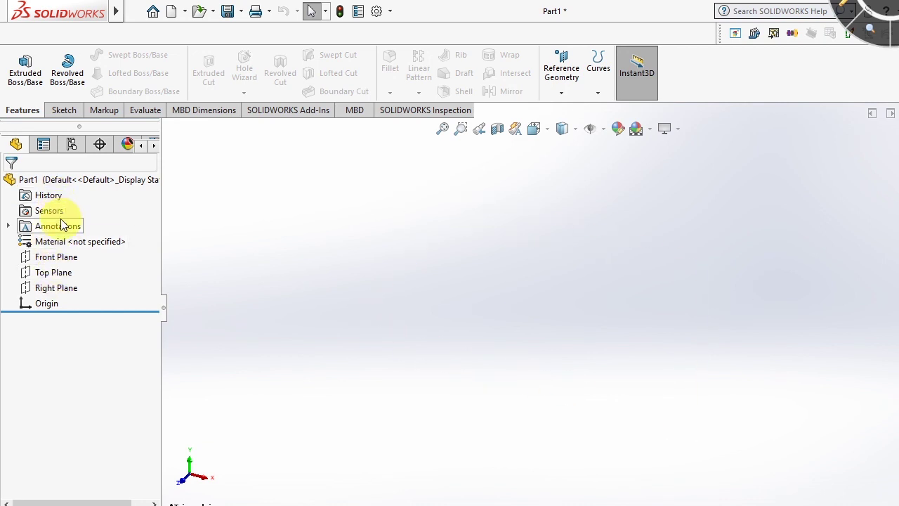
click(8, 226)
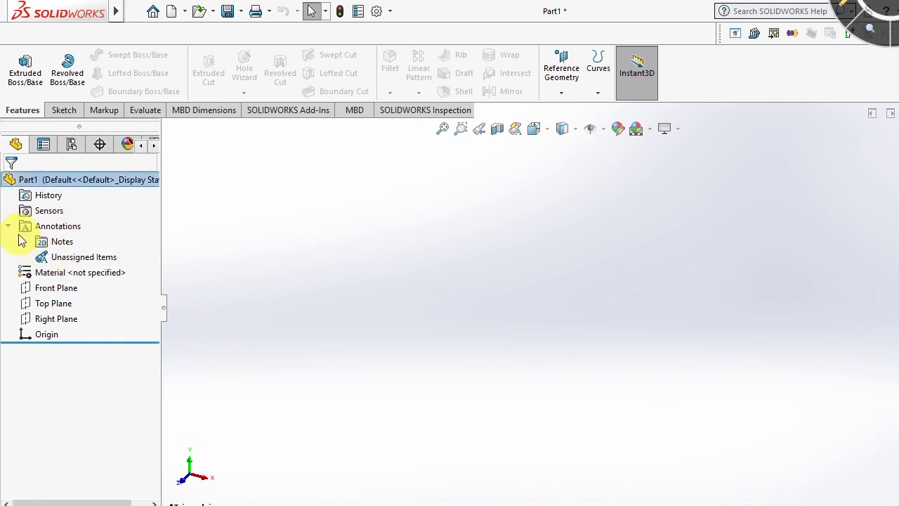
click(8, 226)
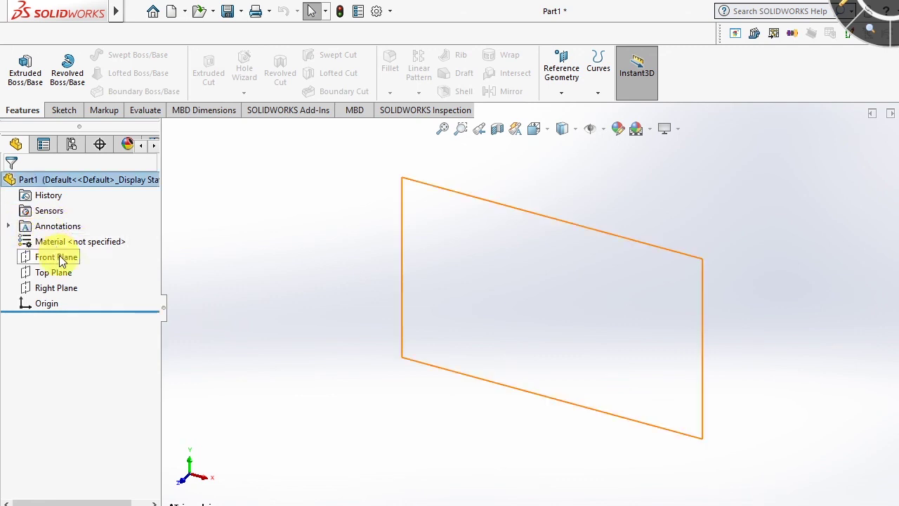